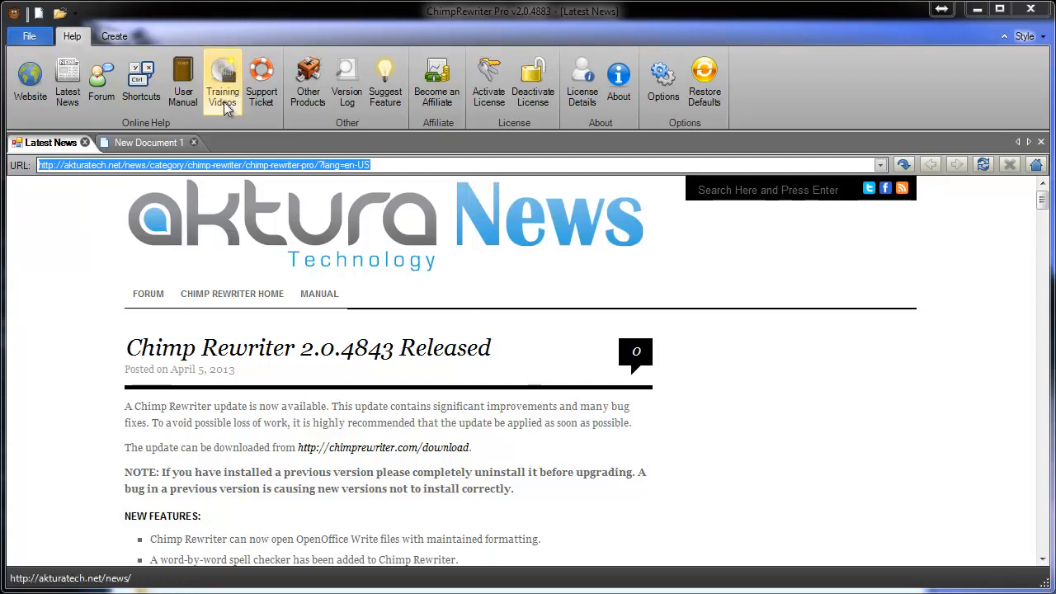
- Switch from the Latest News page to the New Document 1 document
{"action": "left_click", "coordinate": [133, 139]}
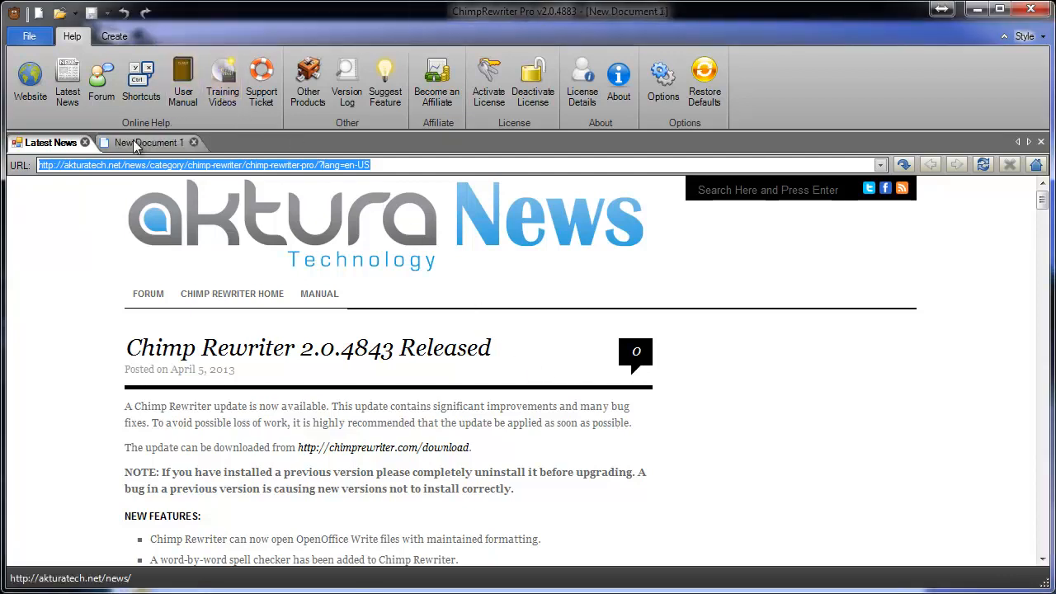
{"action": "left_click", "coordinate": [79, 145]}
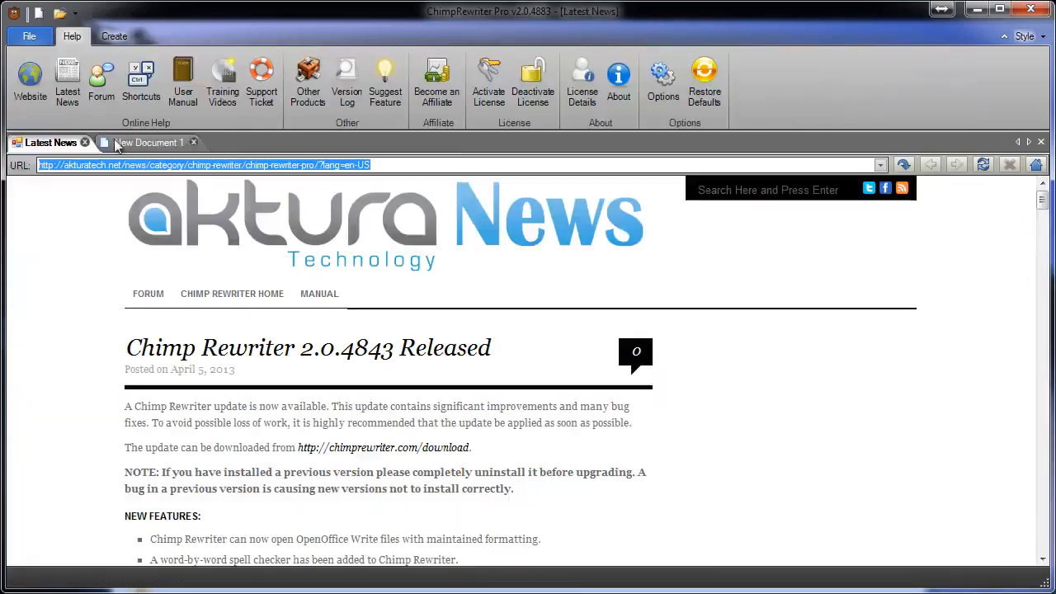
{"action": "left_click", "coordinate": [141, 142]}
{"action": "left_click_drag", "start_coordinate": [412, 206], "coordinate": [414, 205]}
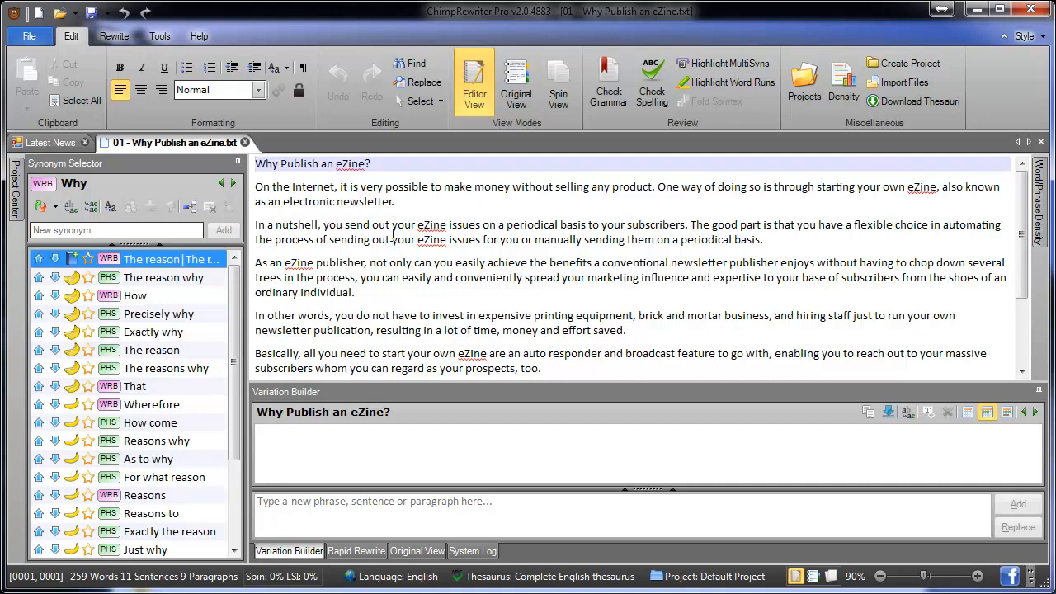
- Mark "online" as a favourite synonym for the word "electronic" in the first paragraph
{"action": "left_click_drag", "start_coordinate": [404, 168], "coordinate": [256, 167]}
{"action": "left_click", "coordinate": [327, 202]}
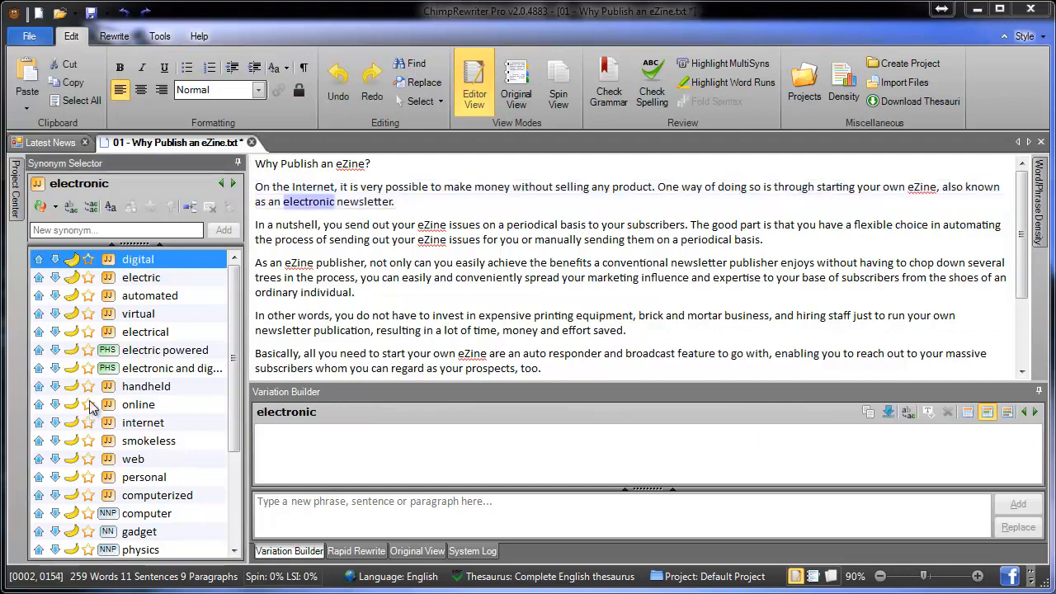
{"action": "left_click", "coordinate": [88, 404]}
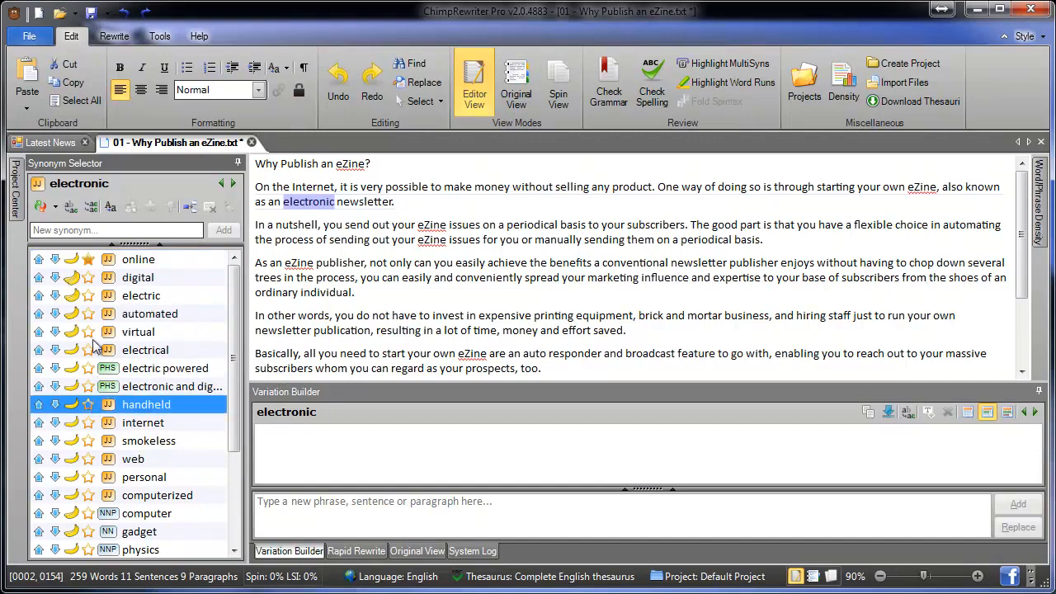
- Copy the word "electronic" from the first paragraph and paste it at the end of the title line
{"action": "double_click", "coordinate": [318, 205]}
{"action": "key", "text": "ctrl+c"}
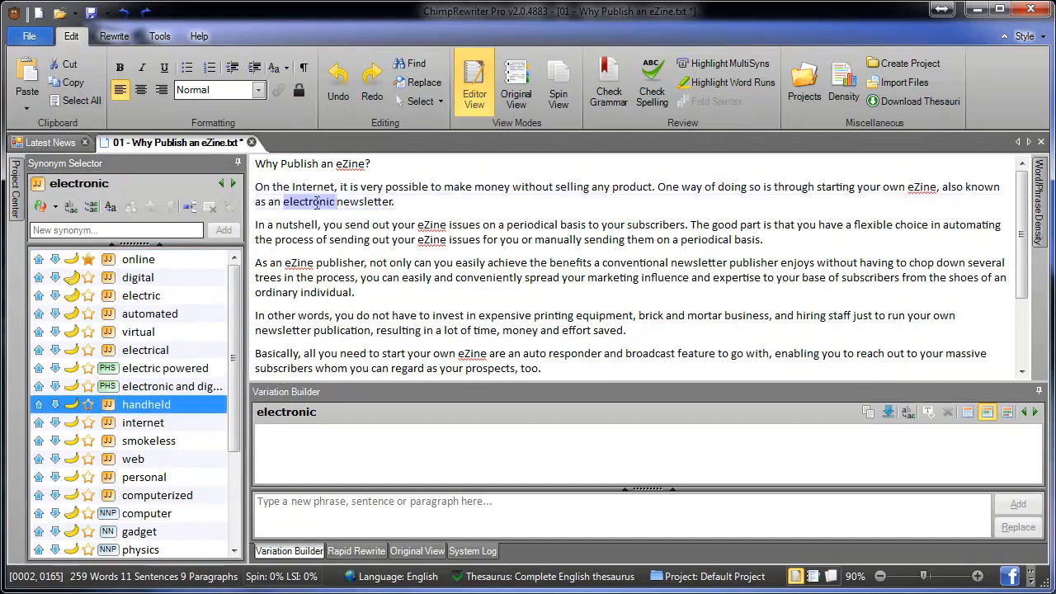
{"action": "left_click", "coordinate": [412, 165]}
{"action": "key", "text": "ctrl+v"}
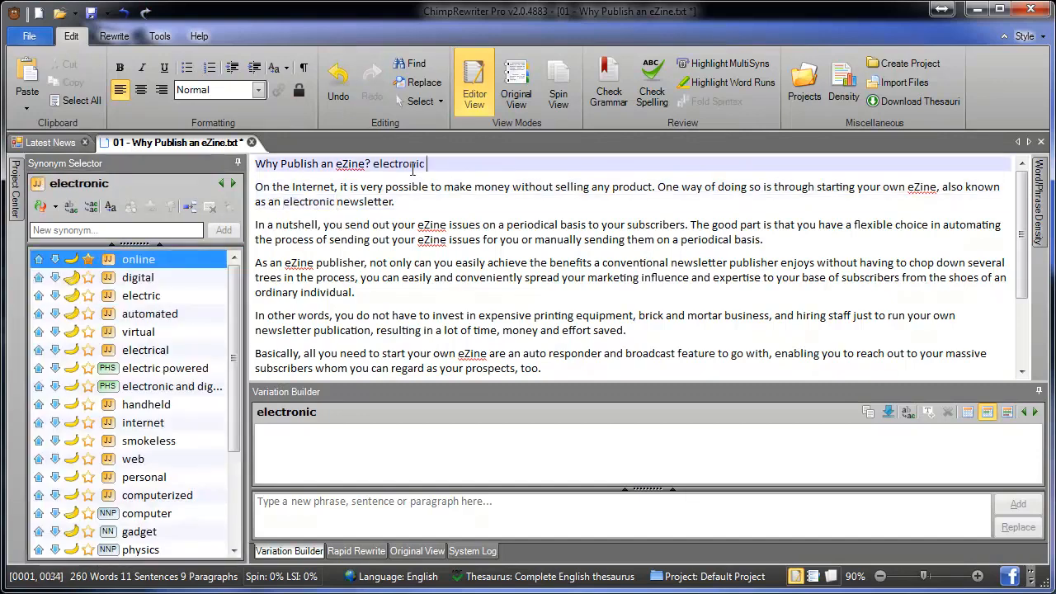
- Delete the pasted word "electronic" from the title line
{"action": "left_click", "coordinate": [403, 164]}
{"action": "double_click", "coordinate": [407, 164]}
{"action": "key", "text": "BackSpace"}
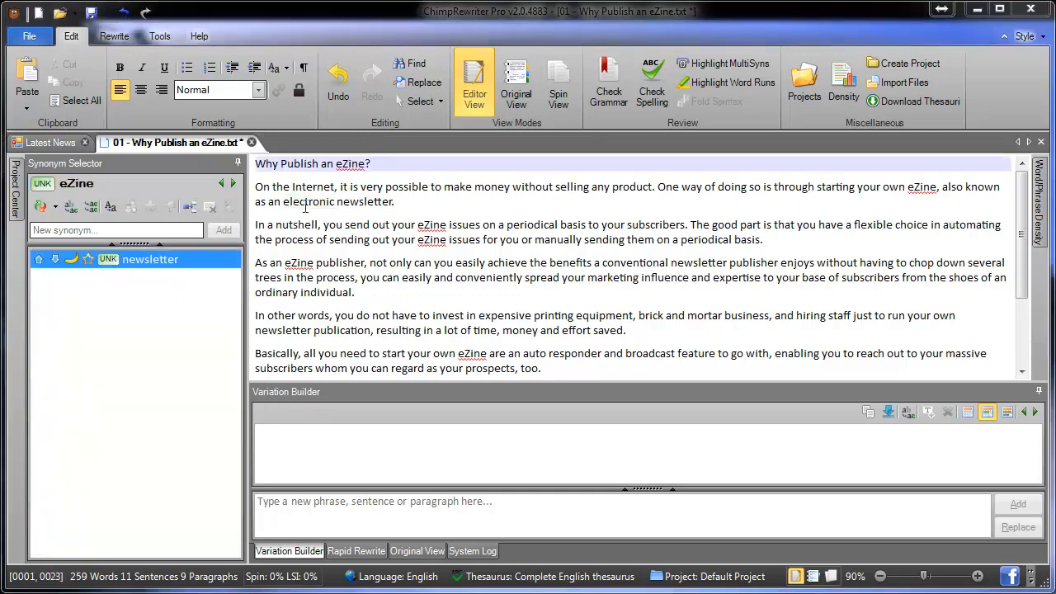
- Remove "personal" from the synonyms of "electronic" in the first paragraph
{"action": "left_click", "coordinate": [303, 203]}
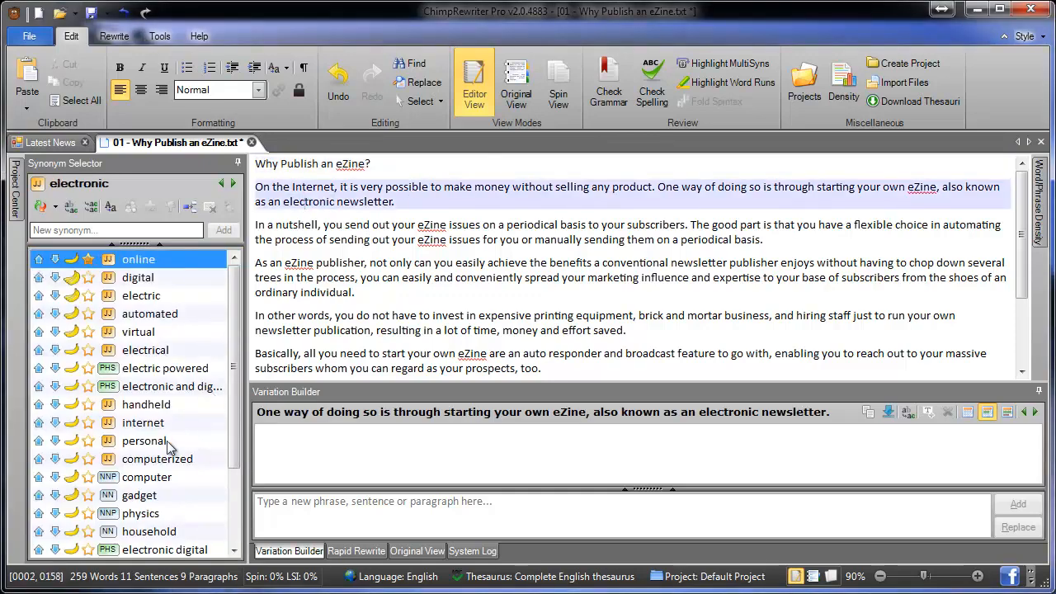
{"action": "right_click", "coordinate": [167, 446]}
{"action": "left_click", "coordinate": [168, 501]}
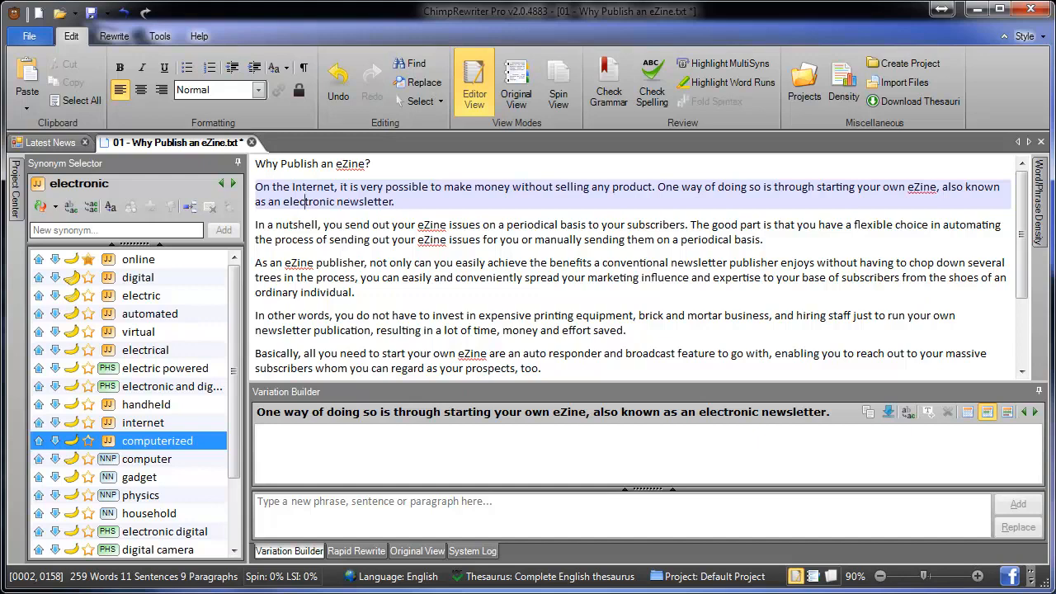
- Add the custom synonym "Big Bad Internet" to the word "Internet" in the first paragraph
{"action": "key", "text": "Up"}
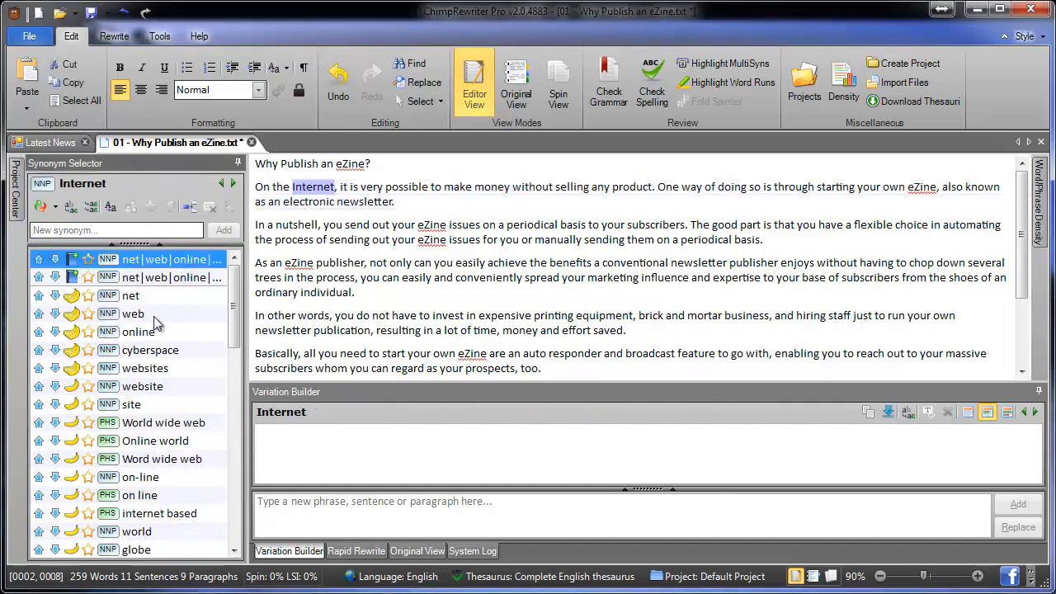
{"action": "type", "text": "Big "}
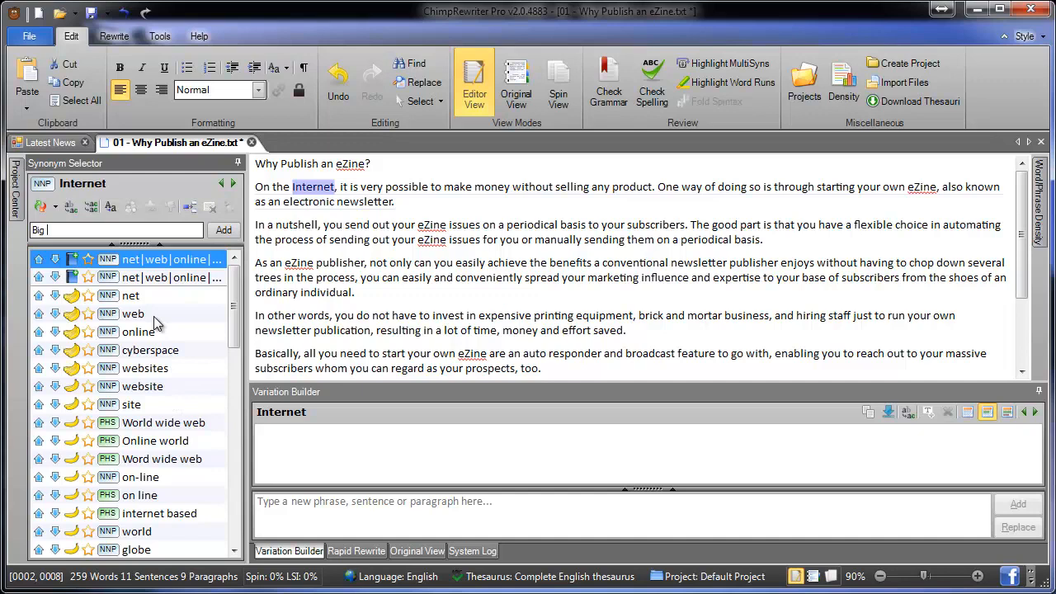
{"action": "type", "text": "Bad Internet"}
{"action": "key", "text": "Return"}
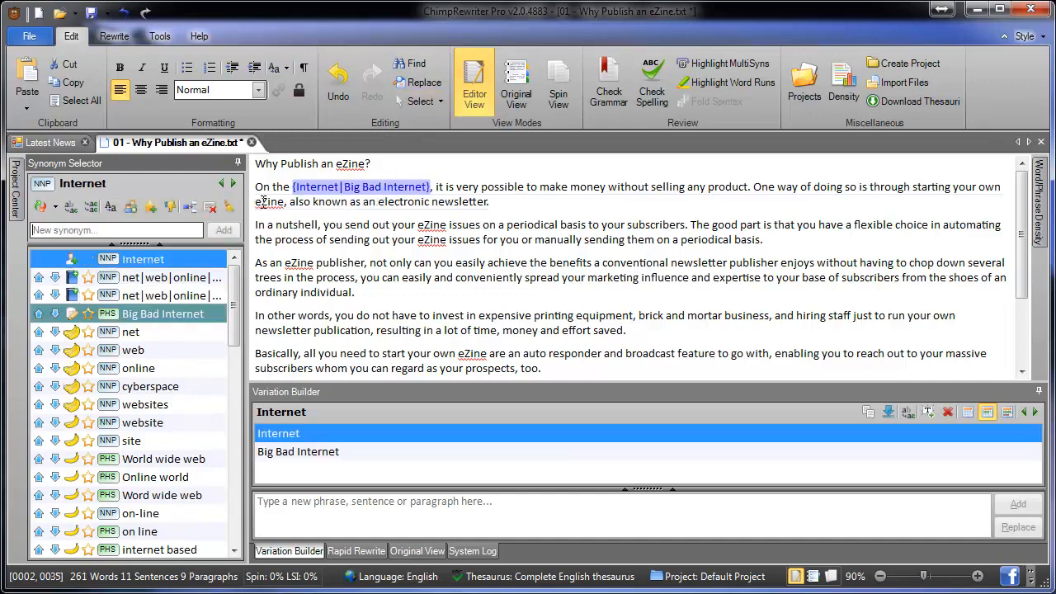
- Write "Internet" at the end of the first paragraph to check its synonyms, and delete it again
{"action": "left_click", "coordinate": [516, 198]}
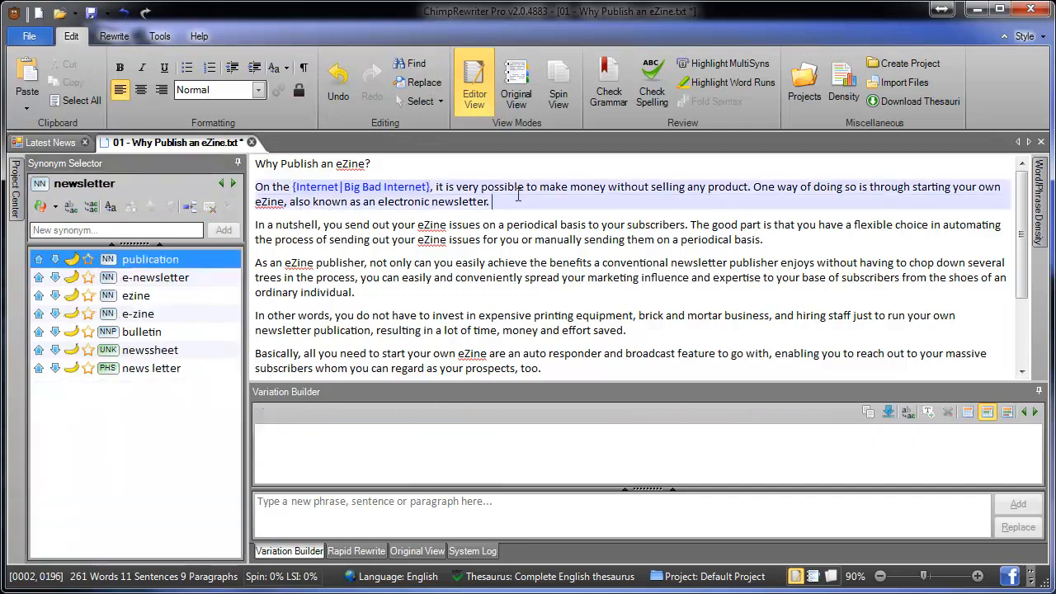
{"action": "type", "text": "Internet"}
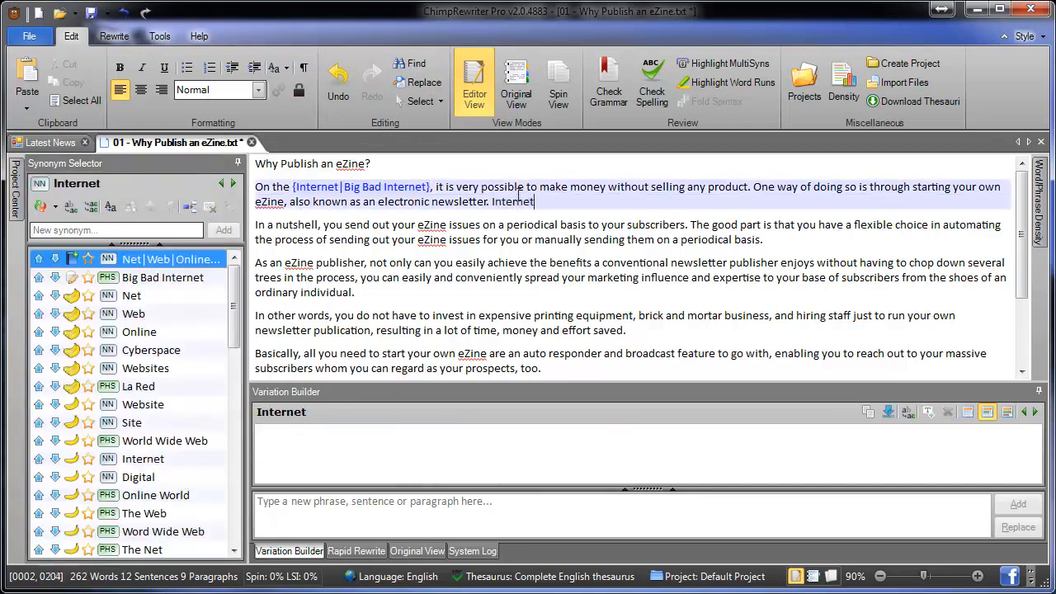
{"action": "double_click", "coordinate": [512, 202]}
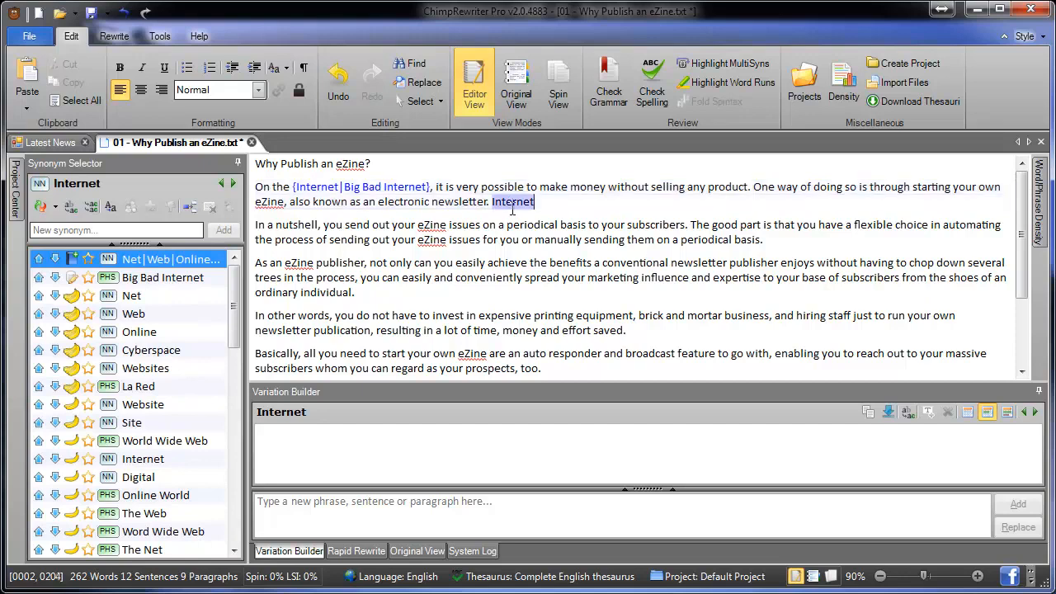
{"action": "key", "text": "BackSpace"}
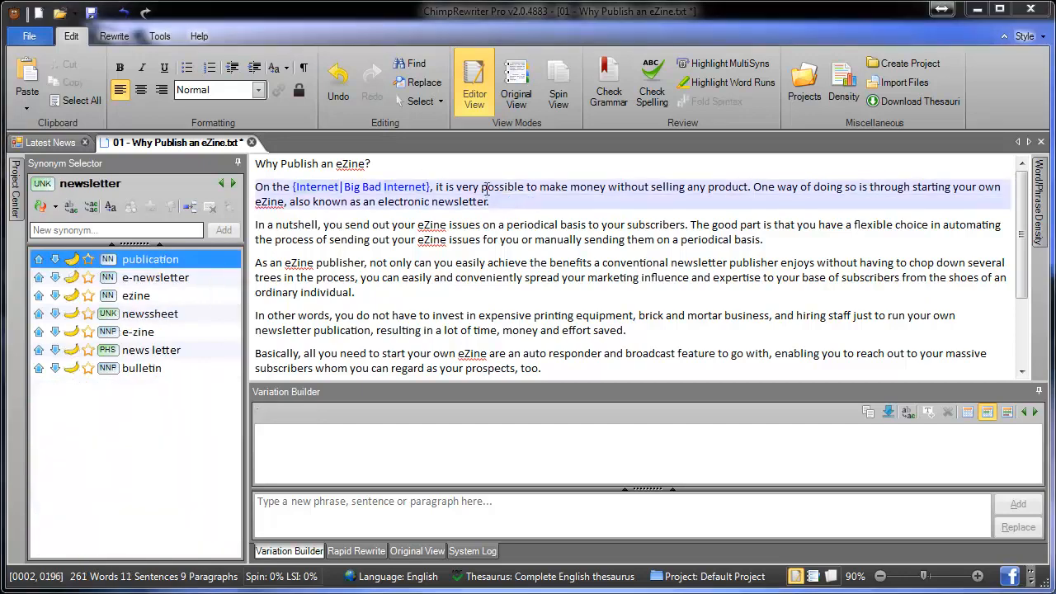
- Step through the words and phrases from "possible" to "money" and back, examining the synonyms offered for each
{"action": "left_click", "coordinate": [484, 187]}
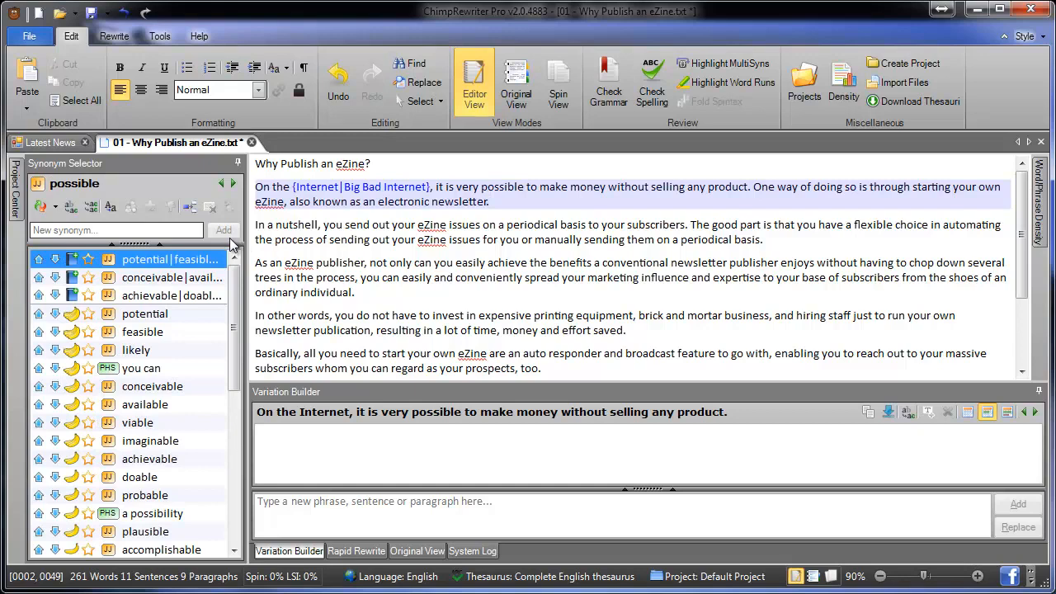
{"action": "key", "text": "alt+Right"}
{"action": "key", "text": "alt+Right"}
{"action": "key", "text": "alt+Right"}
{"action": "key", "text": "alt+Right"}
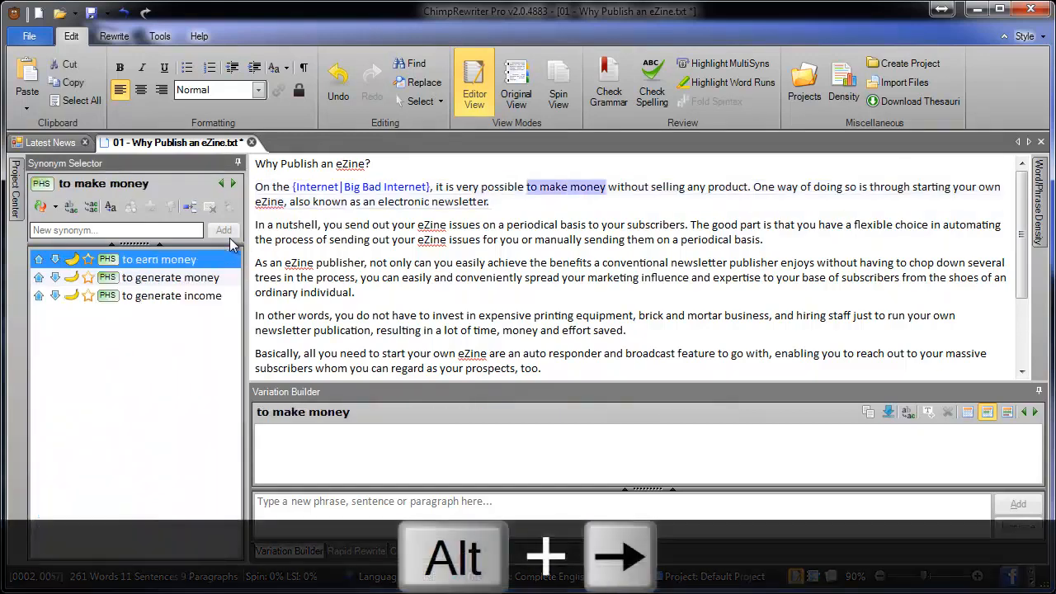
{"action": "key", "text": "alt+Right"}
{"action": "key", "text": "alt+Right"}
{"action": "key", "text": "alt+Right"}
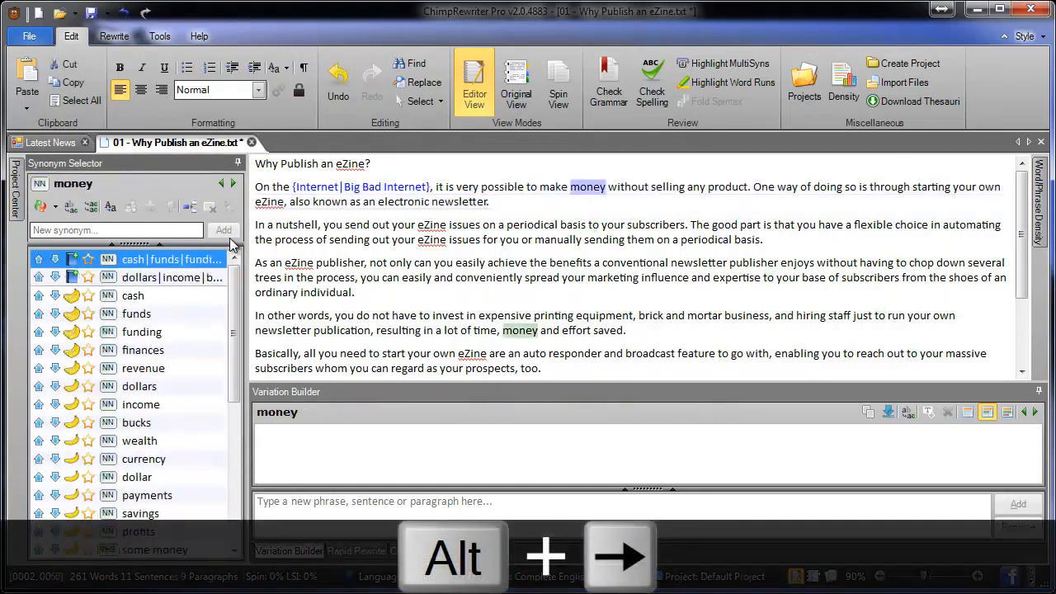
{"action": "key", "text": "alt+Left"}
{"action": "key", "text": "alt+Left"}
{"action": "key", "text": "alt+Left"}
{"action": "key", "text": "alt+Left"}
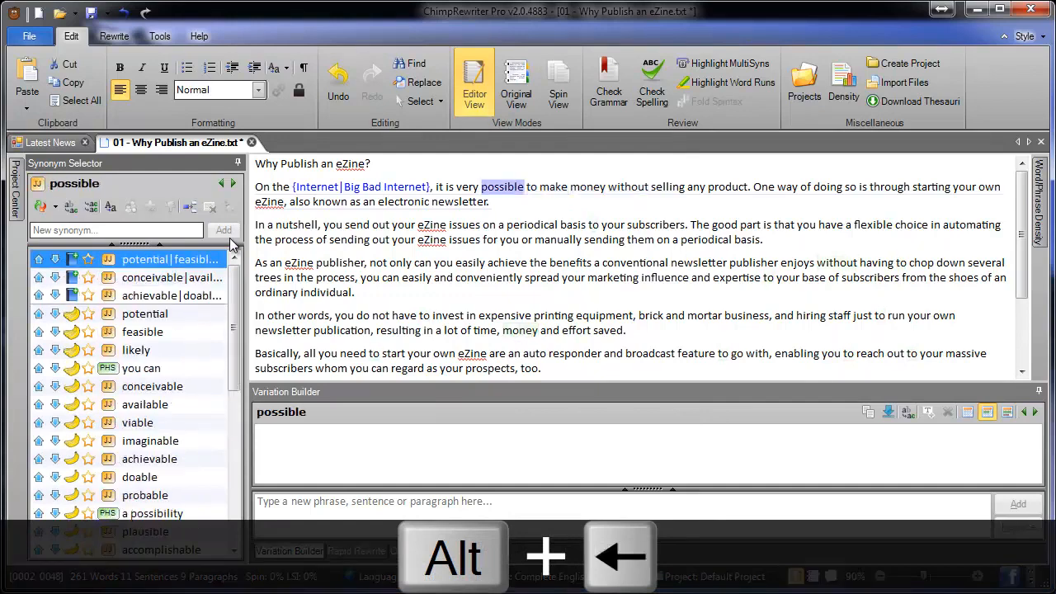
- Add "conceivable" and "viable" as synonyms of "possible" in the first paragraph
{"action": "key", "text": "Down"}
{"action": "key", "text": "Down"}
{"action": "key", "text": "Down"}
{"action": "key", "text": "Down"}
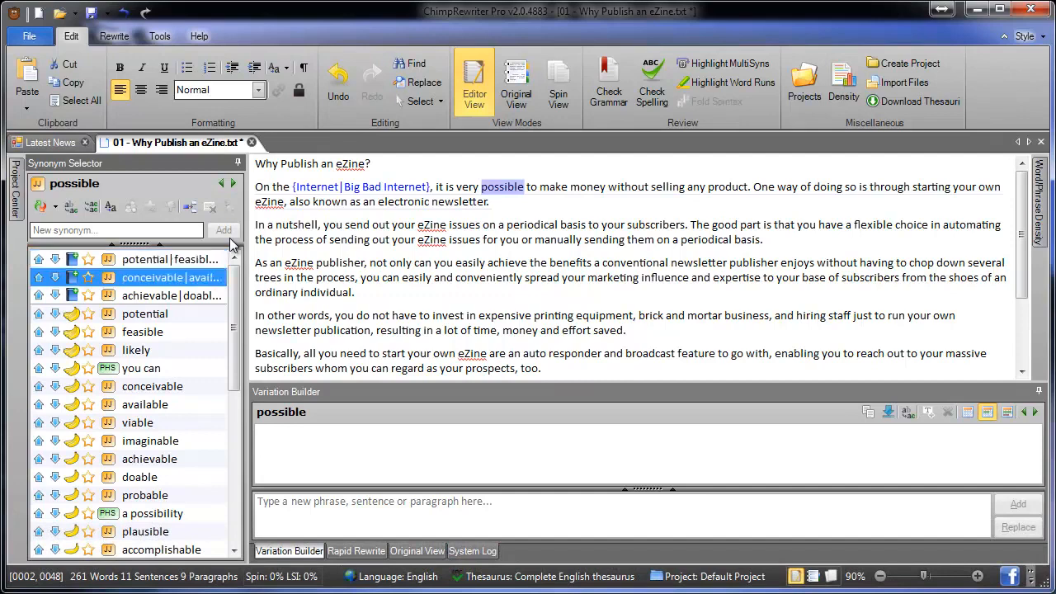
{"action": "key", "text": "Down"}
{"action": "key", "text": "Down"}
{"action": "key", "text": "Down"}
{"action": "key", "text": "Return"}
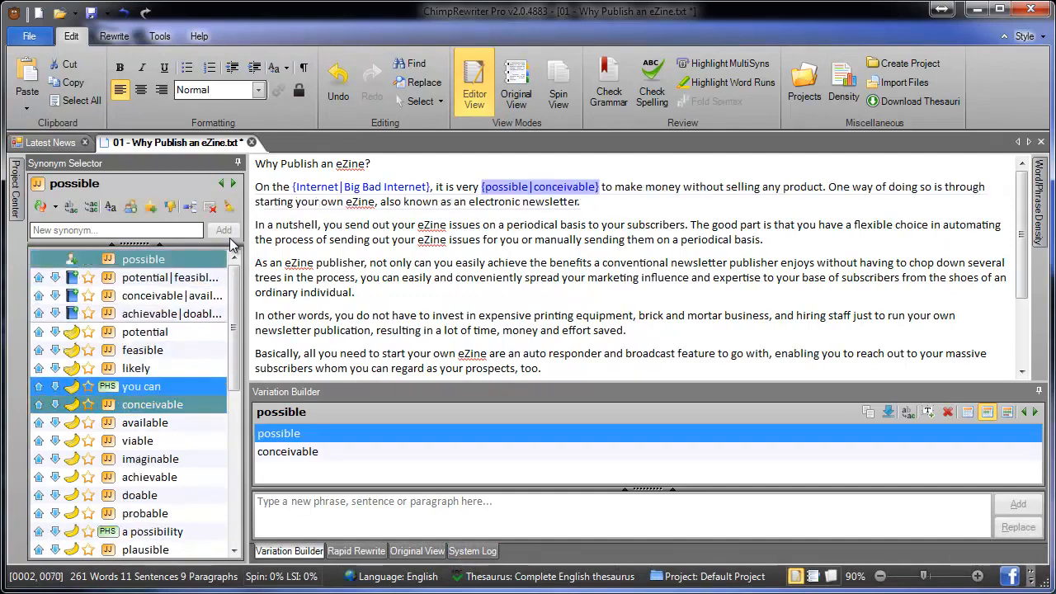
{"action": "key", "text": "Down"}
{"action": "key", "text": "Down"}
{"action": "key", "text": "Down"}
{"action": "key", "text": "Return"}
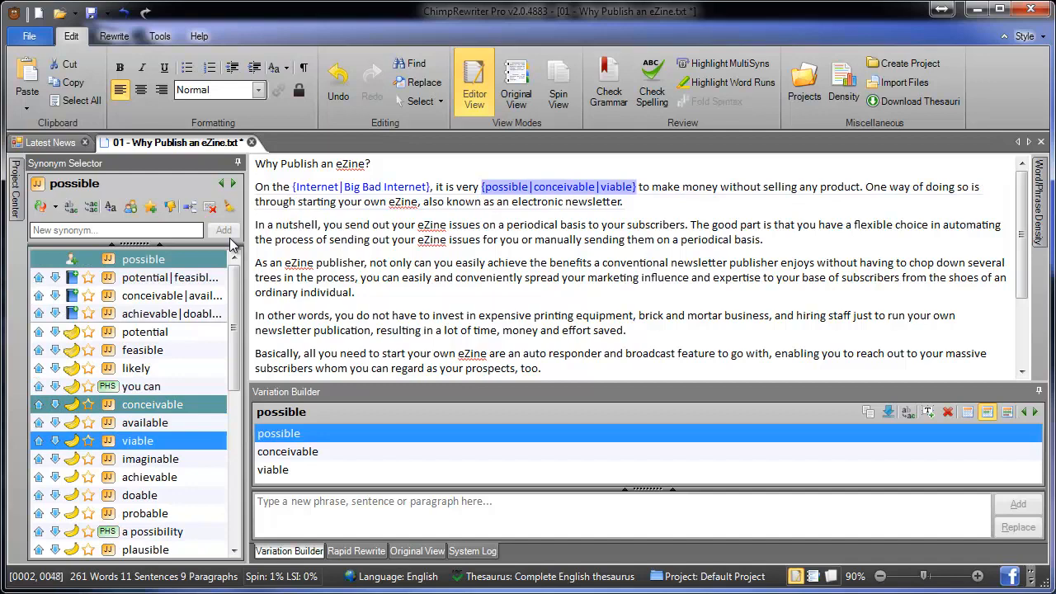
- Add "to generate income" as a synonym of the phrase "to make money"
{"action": "key", "text": "ctrl+Right"}
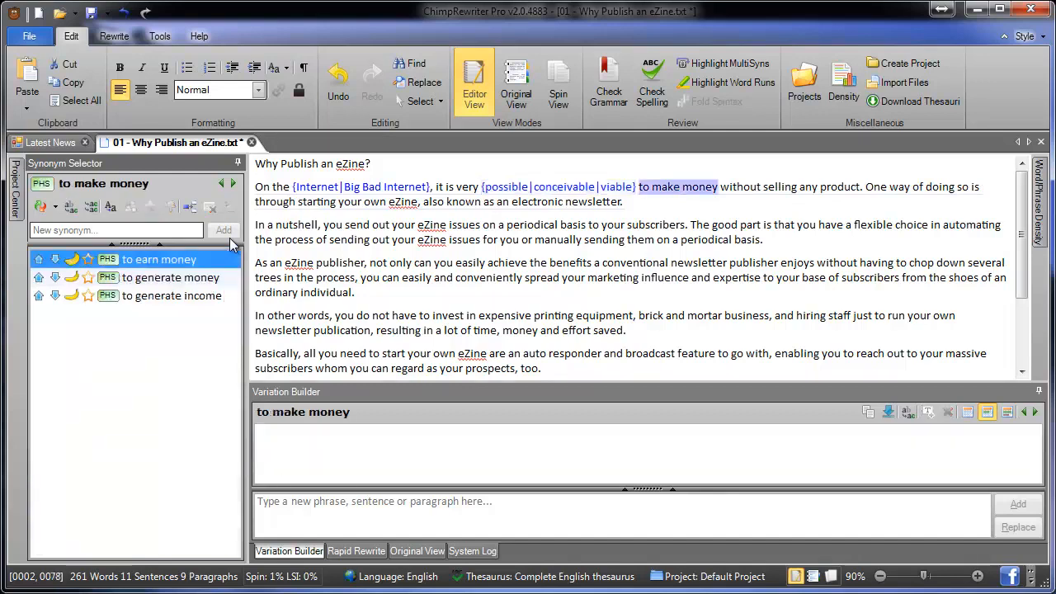
{"action": "key", "text": "Down"}
{"action": "key", "text": "Down"}
{"action": "key", "text": "Return"}
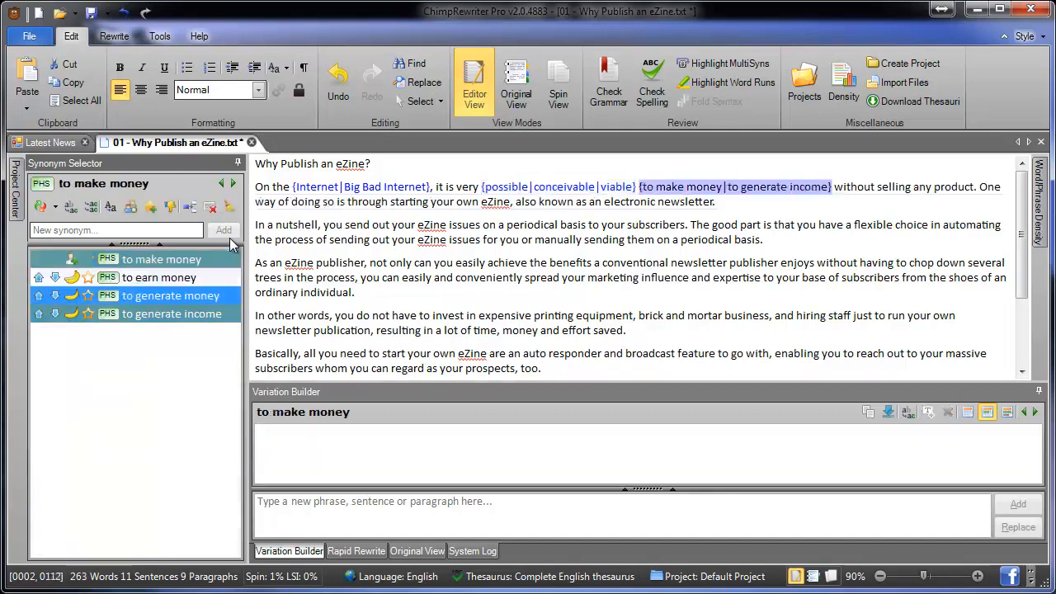
- Add "any other" and "a" as synonyms of the word "any" before "product"
{"action": "key", "text": "ctrl+Right"}
{"action": "key", "text": "ctrl+Right"}
{"action": "key", "text": "ctrl+Right"}
{"action": "key", "text": "ctrl+Right"}
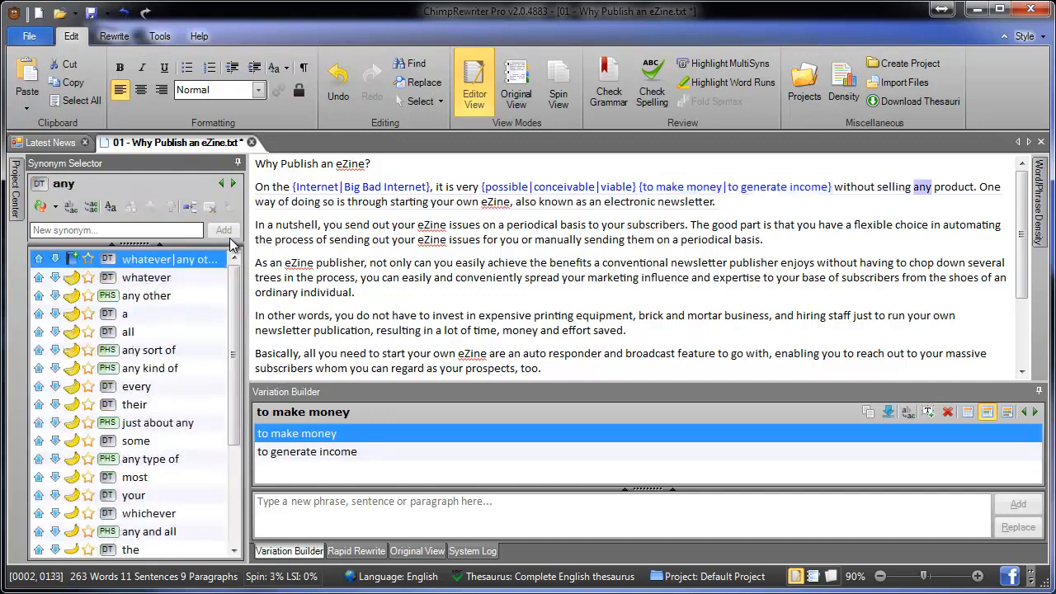
{"action": "key", "text": "ctrl+Left"}
{"action": "key", "text": "Down"}
{"action": "key", "text": "Down"}
{"action": "key", "text": "Return"}
{"action": "key", "text": "Down"}
{"action": "key", "text": "Return"}
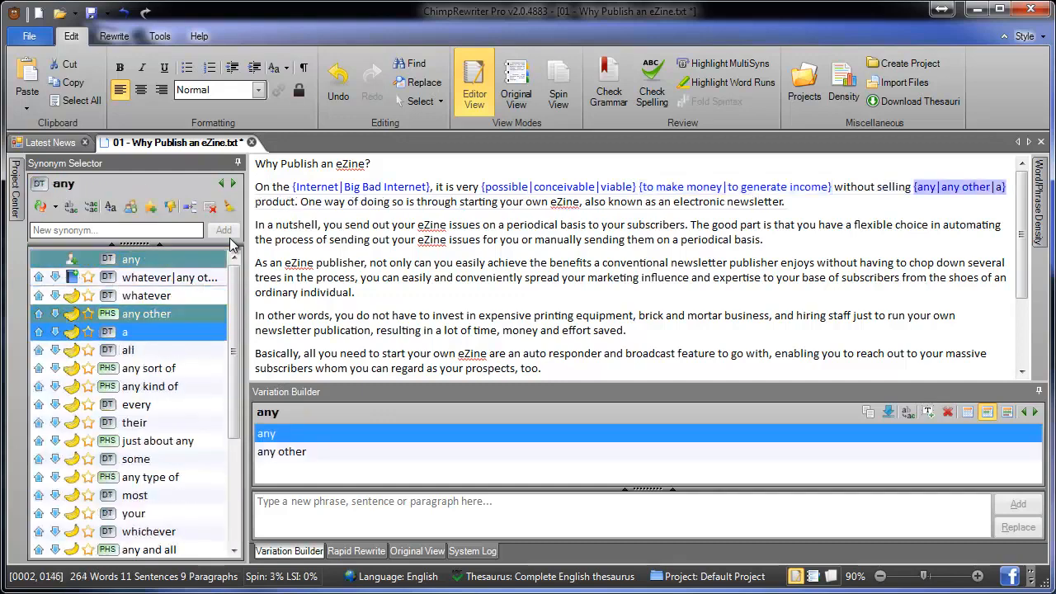
- Add "A way" as a synonym of the phrase "One way" in the first paragraph
{"action": "key", "text": "ctrl+Right"}
{"action": "key", "text": "ctrl+Right"}
{"action": "key", "text": "Down"}
{"action": "key", "text": "Return"}
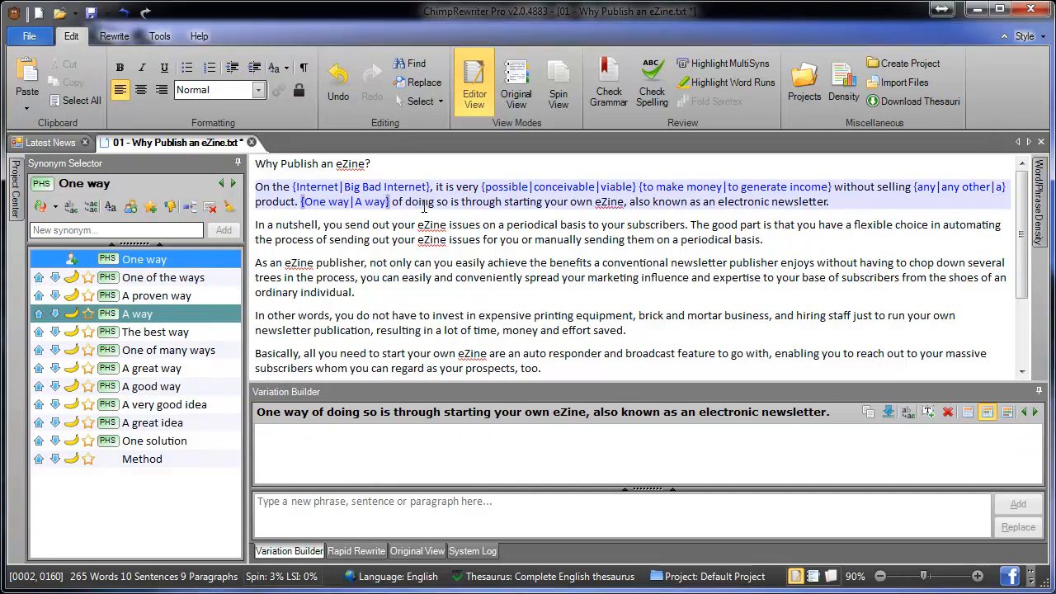
- Examine the inline synonym and editing options for the word "doing", and dismiss them
{"action": "right_click", "coordinate": [424, 207]}
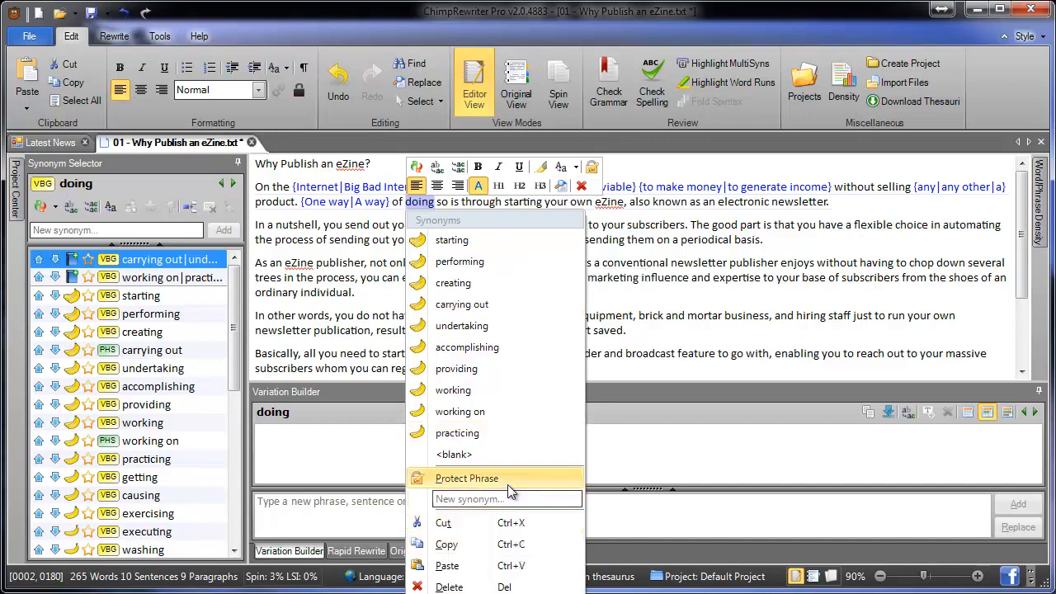
{"action": "left_click", "coordinate": [343, 262]}
- Protect the word "eZine" from rewriting, and add "beginning" as a synonym of "starting" in the first paragraph
{"action": "left_click", "coordinate": [610, 202]}
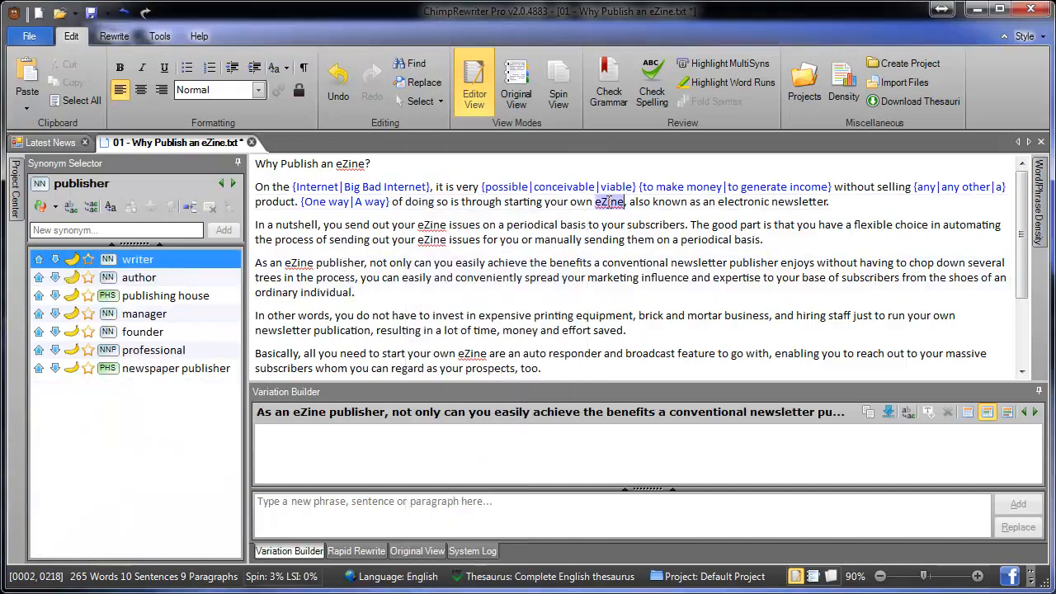
{"action": "right_click", "coordinate": [610, 202]}
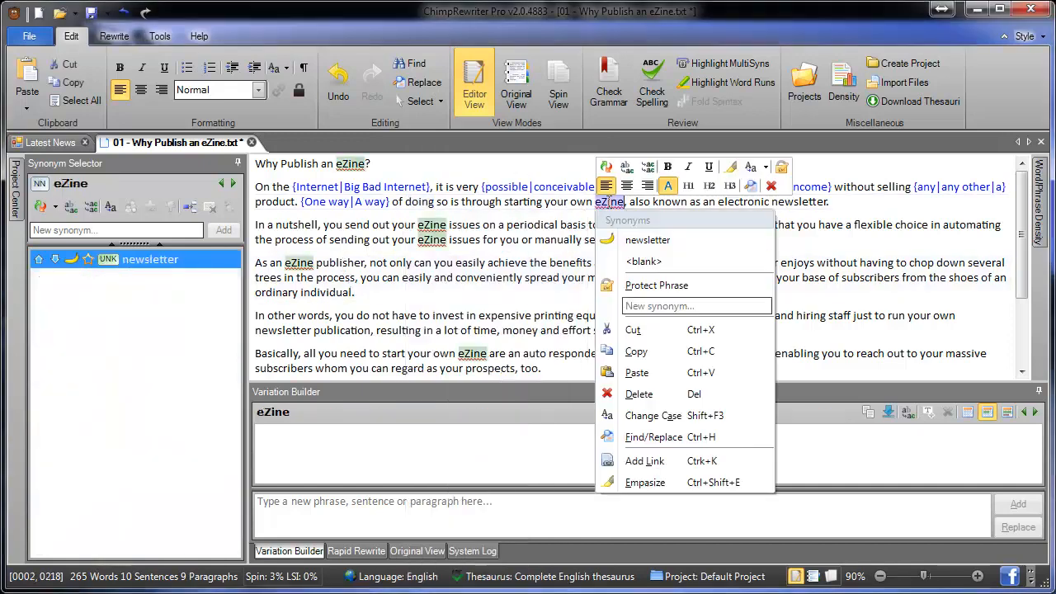
{"action": "left_click", "coordinate": [660, 285]}
{"action": "left_click", "coordinate": [627, 262]}
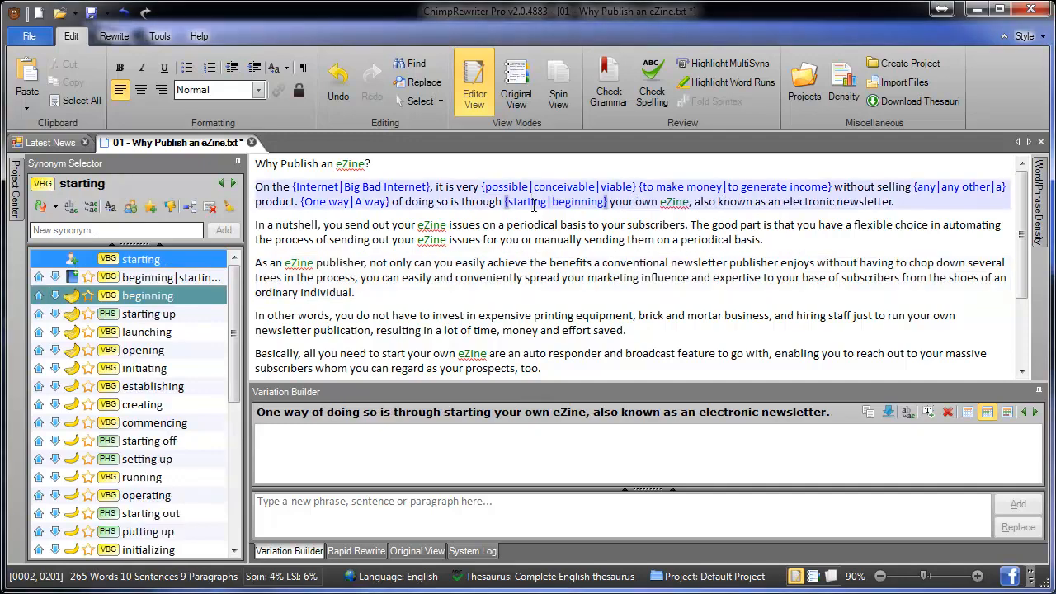
- Add "your personal" as a synonym of the phrase "your own" in the first paragraph
{"action": "key", "text": "alt+Right"}
{"action": "key", "text": "alt+Right"}
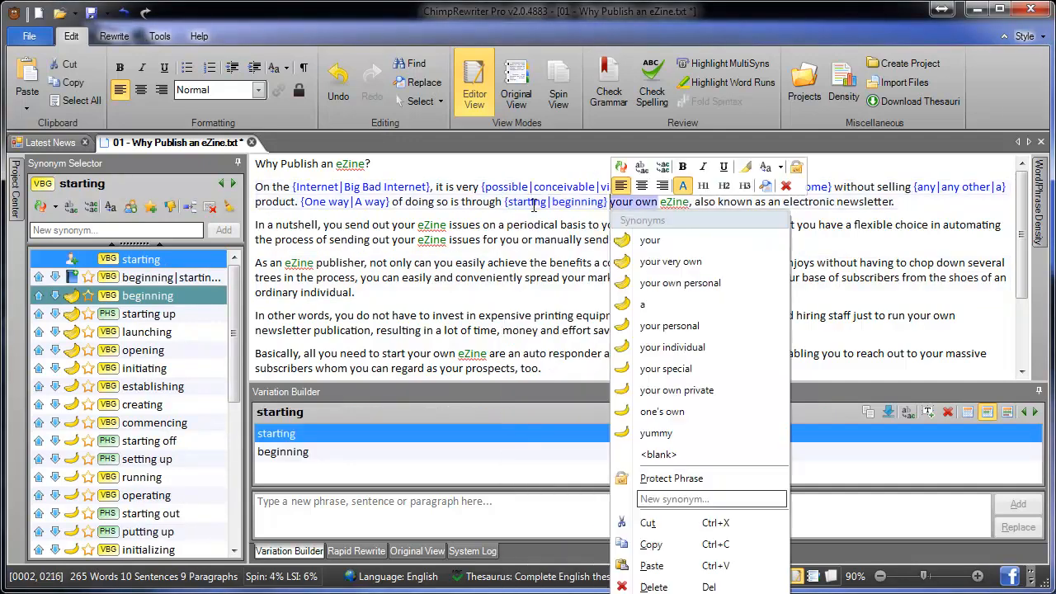
{"action": "key", "text": "Down"}
{"action": "key", "text": "Down"}
{"action": "key", "text": "Down"}
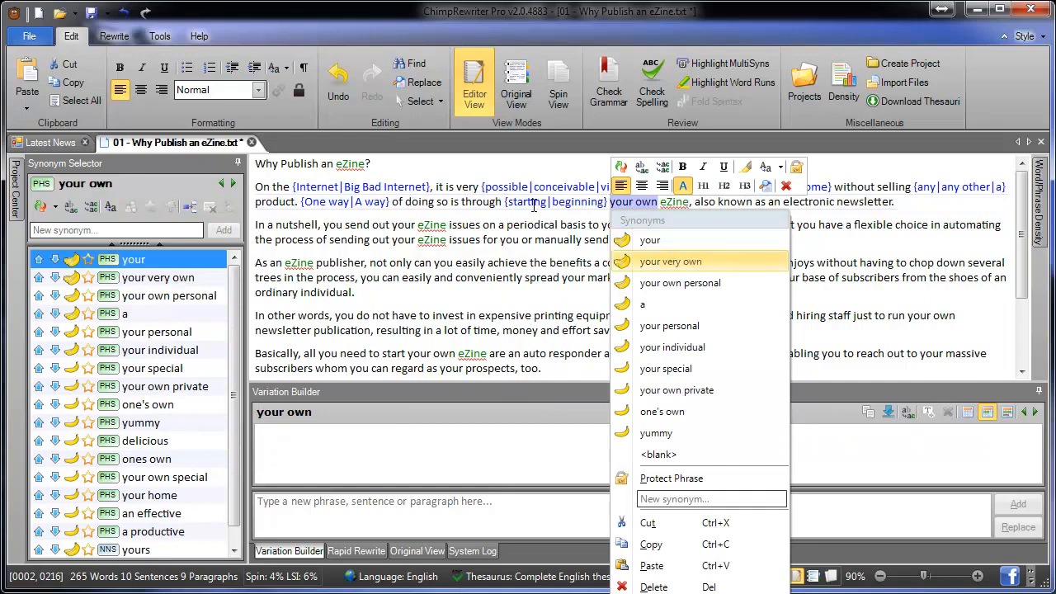
{"action": "key", "text": "Up"}
{"action": "key", "text": "Up"}
{"action": "key", "text": "Down"}
{"action": "key", "text": "Down"}
{"action": "key", "text": "Down"}
{"action": "key", "text": "Down"}
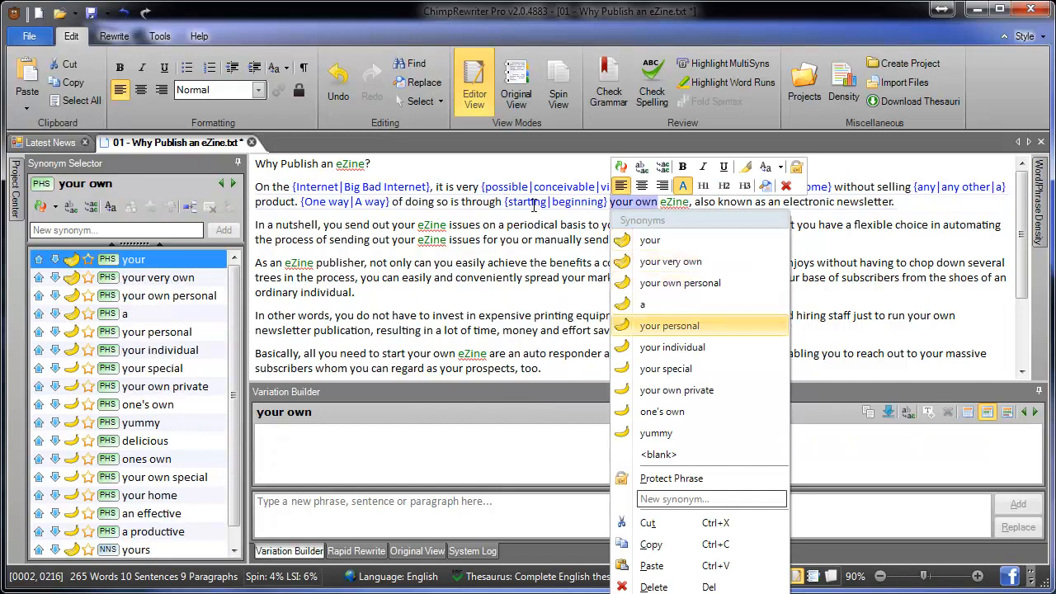
{"action": "key", "text": "Return"}
- Add "also called" as a synonym of the phrase "also known as" in the first paragraph, and dismiss the synonym options
{"action": "key", "text": "alt+Right"}
{"action": "key", "text": "alt+Right"}
{"action": "key", "text": "alt+Right"}
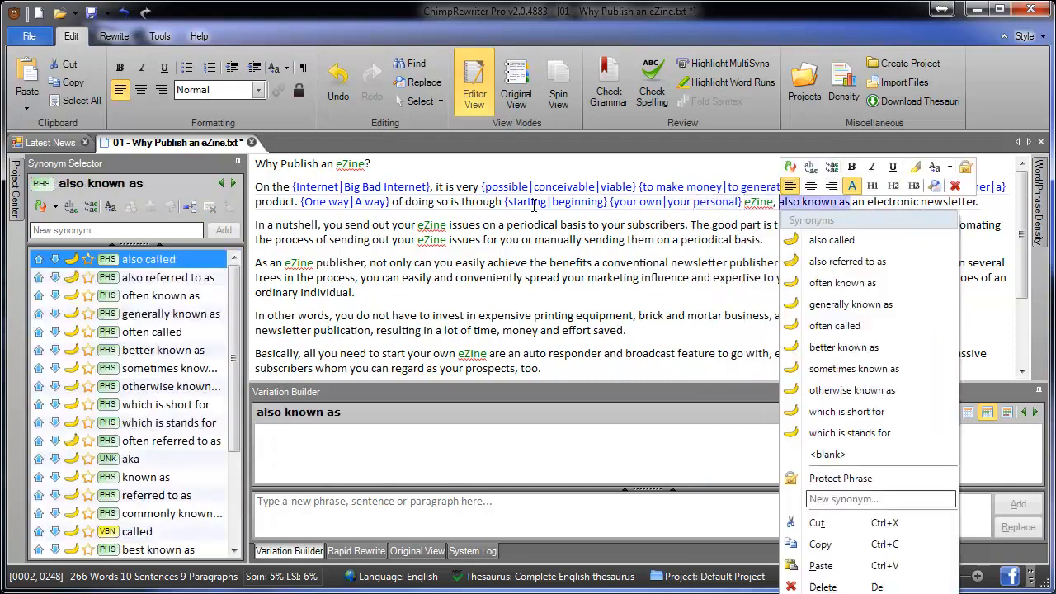
{"action": "key", "text": "Down"}
{"action": "key", "text": "Return"}
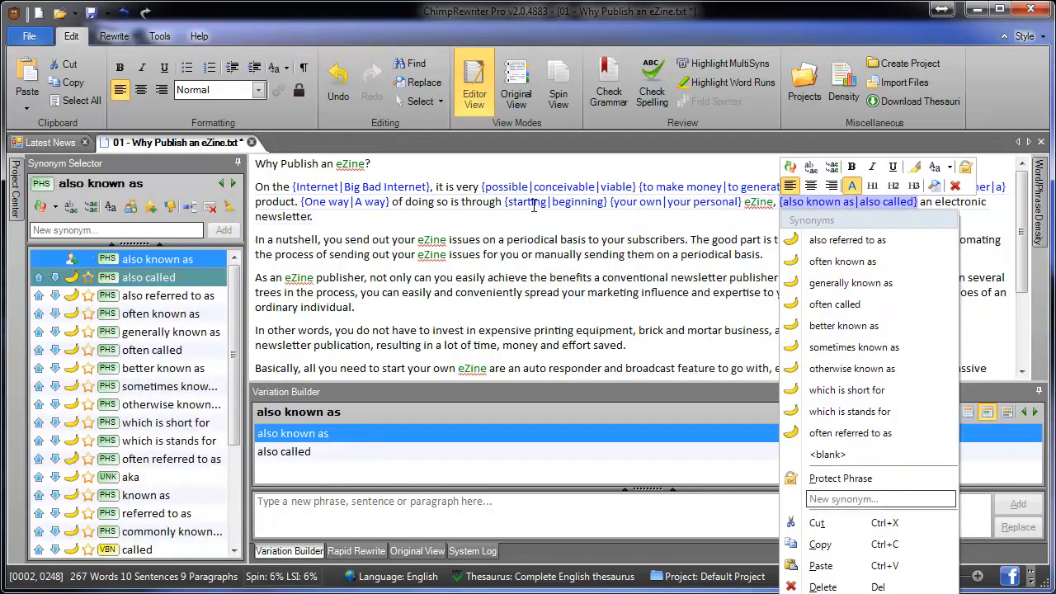
{"action": "key", "text": "alt+Right"}
{"action": "key", "text": "alt+Right"}
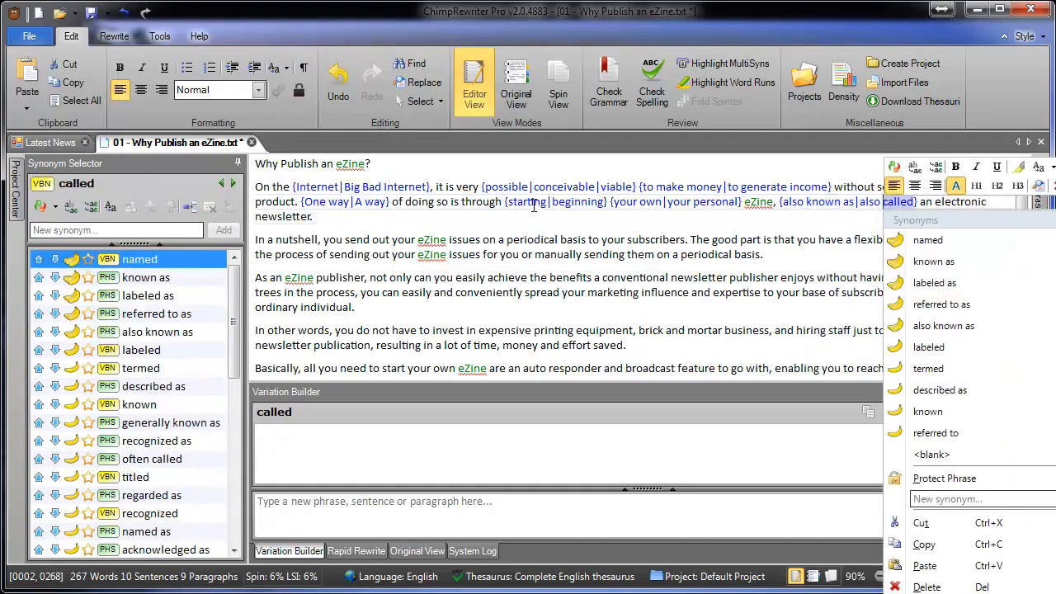
{"action": "key", "text": "Escape"}
- In Rapid Rewrite, add "Basically" for "In a nutshell", "you send out" for "you send", "submit" for "send", and "your" for "out your"
{"action": "left_click", "coordinate": [355, 552]}
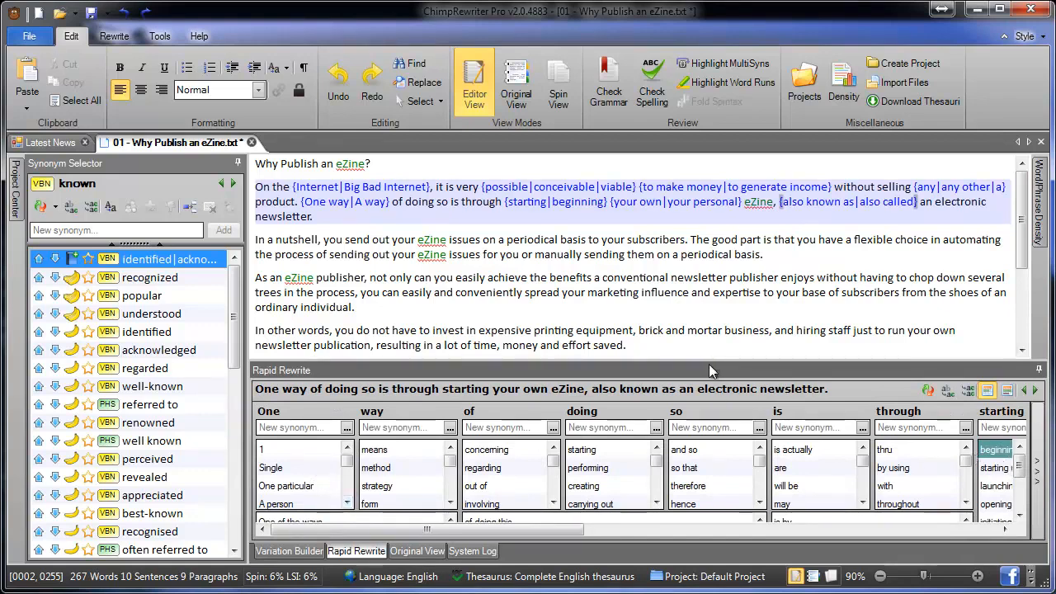
{"action": "left_click_drag", "start_coordinate": [708, 364], "coordinate": [718, 305]}
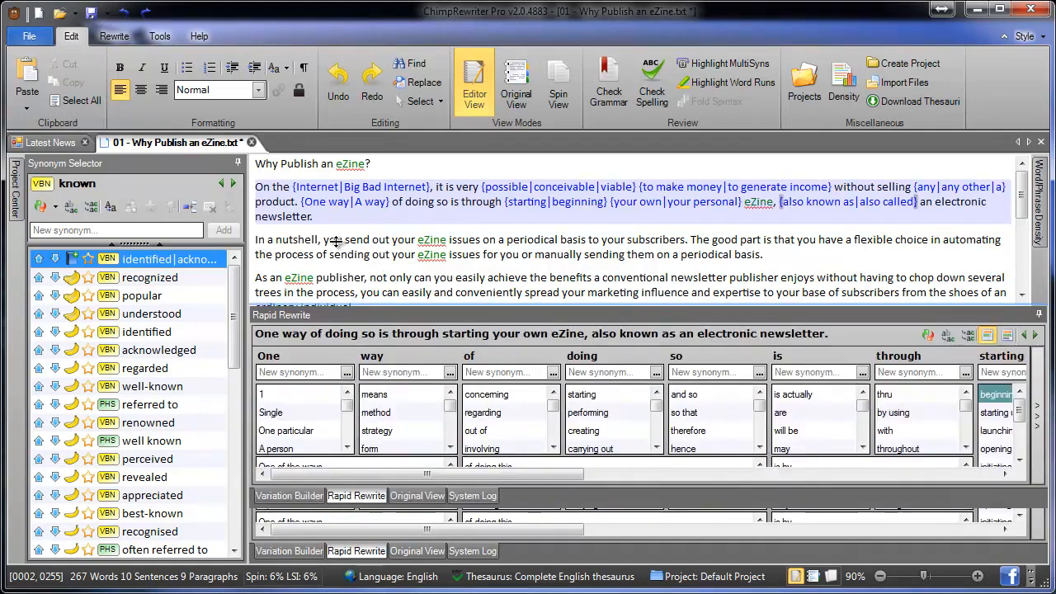
{"action": "left_click", "coordinate": [312, 239]}
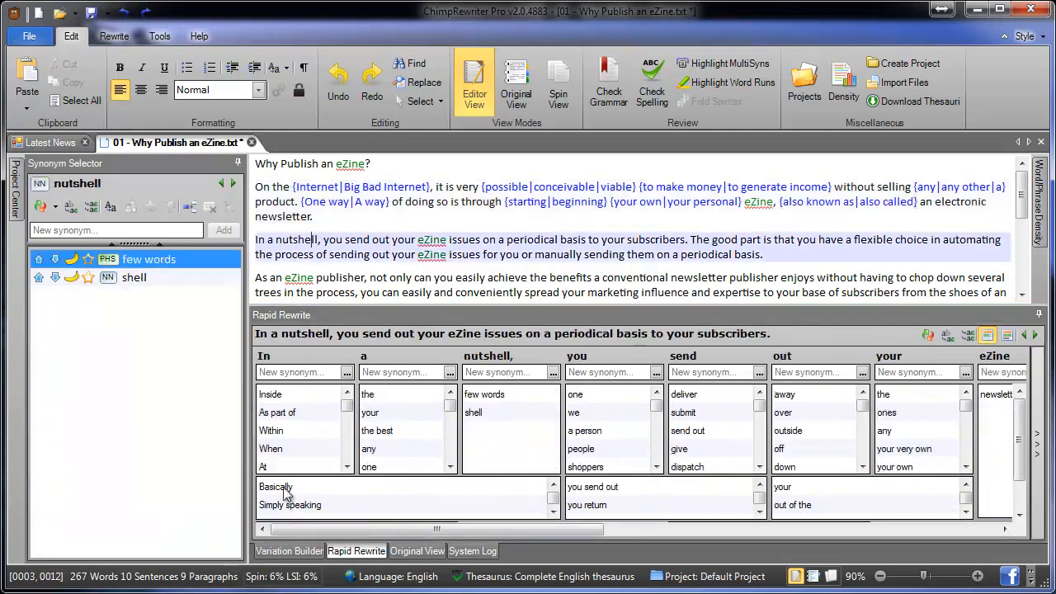
{"action": "left_click", "coordinate": [284, 495]}
{"action": "left_click", "coordinate": [575, 487]}
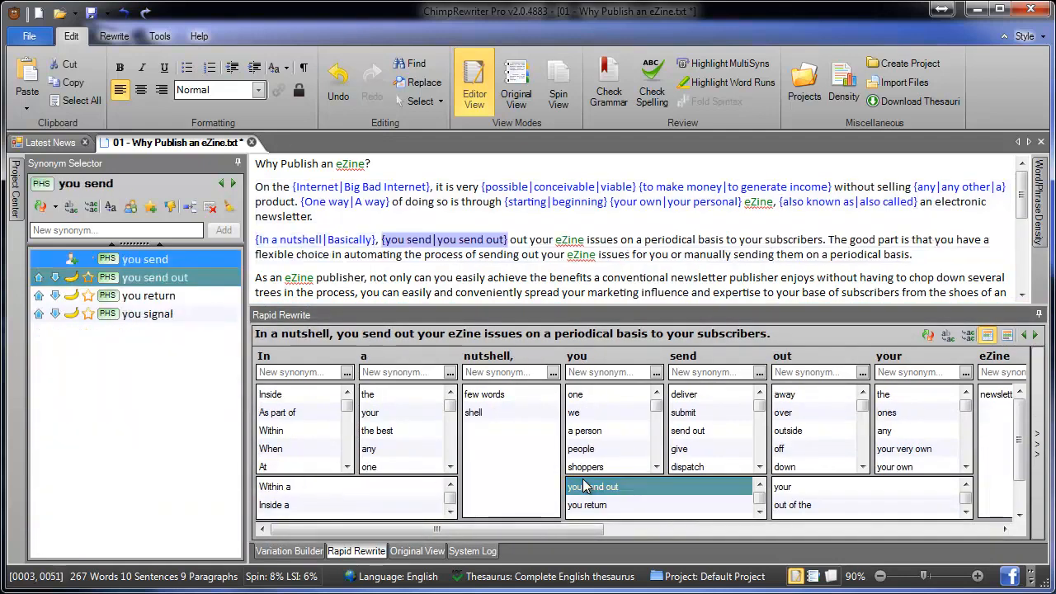
{"action": "left_click", "coordinate": [712, 415]}
{"action": "left_click", "coordinate": [808, 488]}
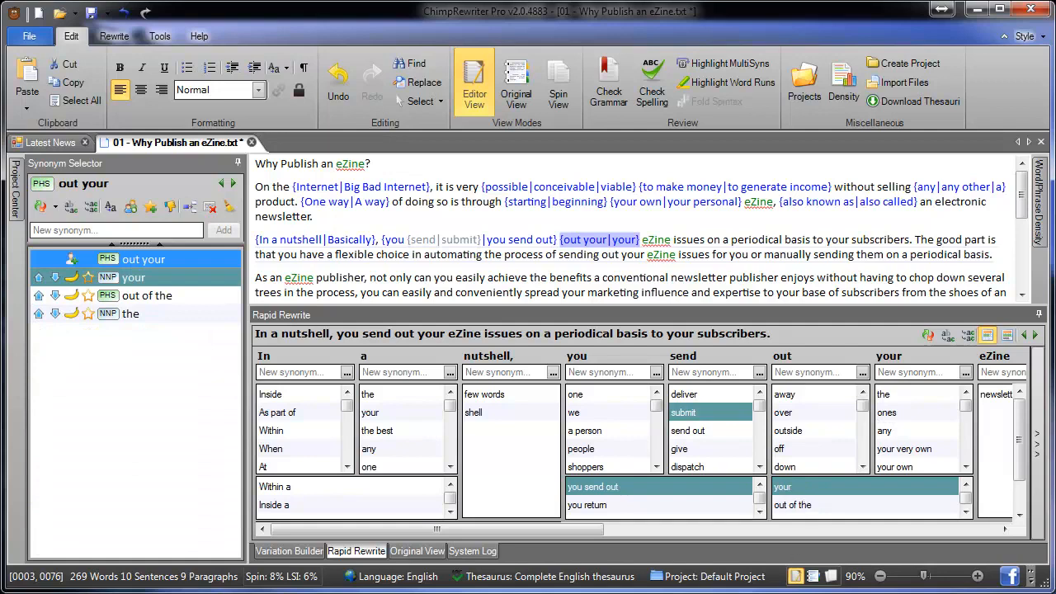
- Return to the Variation Builder, reduce its height, and set it to work on whole sentences
{"action": "left_click", "coordinate": [305, 551]}
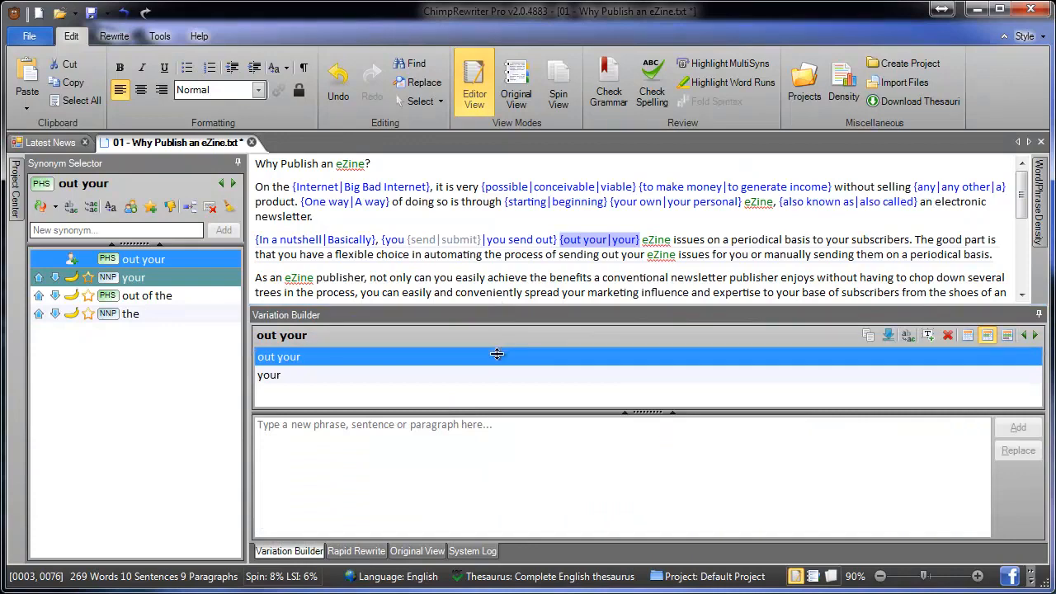
{"action": "left_click_drag", "start_coordinate": [496, 307], "coordinate": [497, 373]}
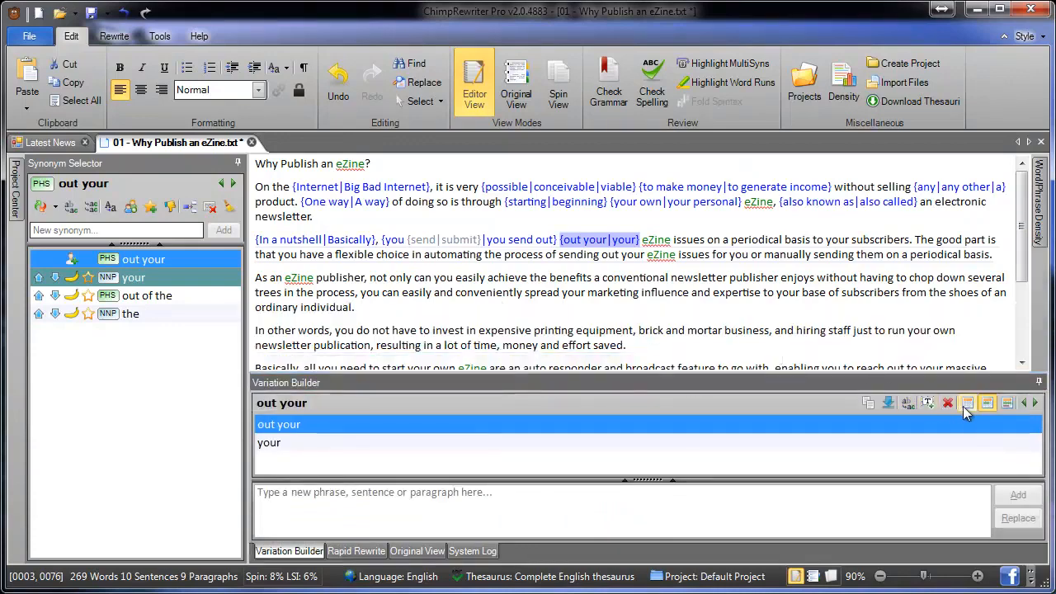
{"action": "left_click", "coordinate": [967, 407]}
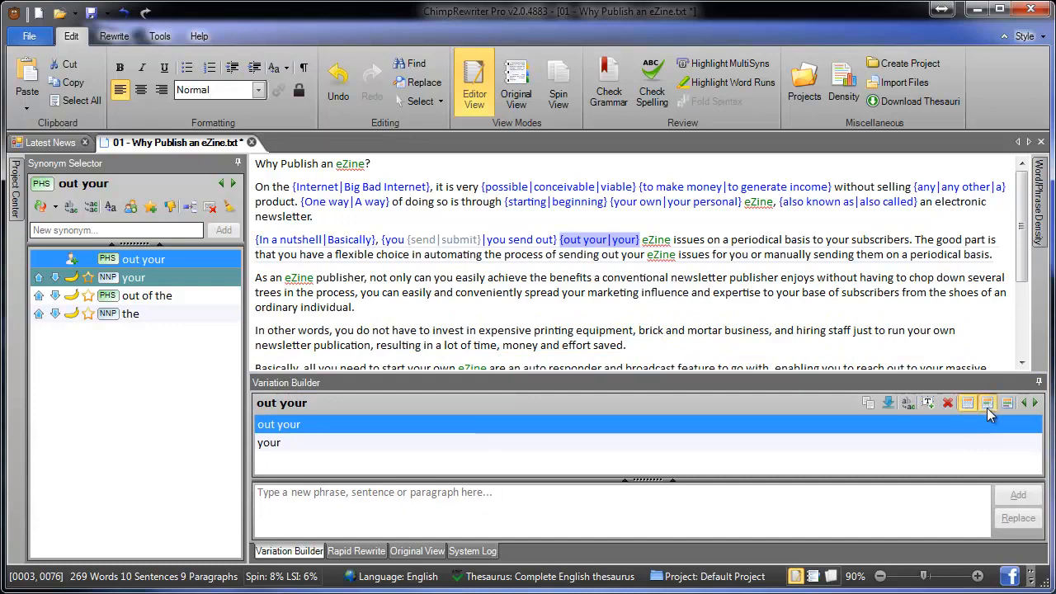
{"action": "left_click", "coordinate": [988, 404]}
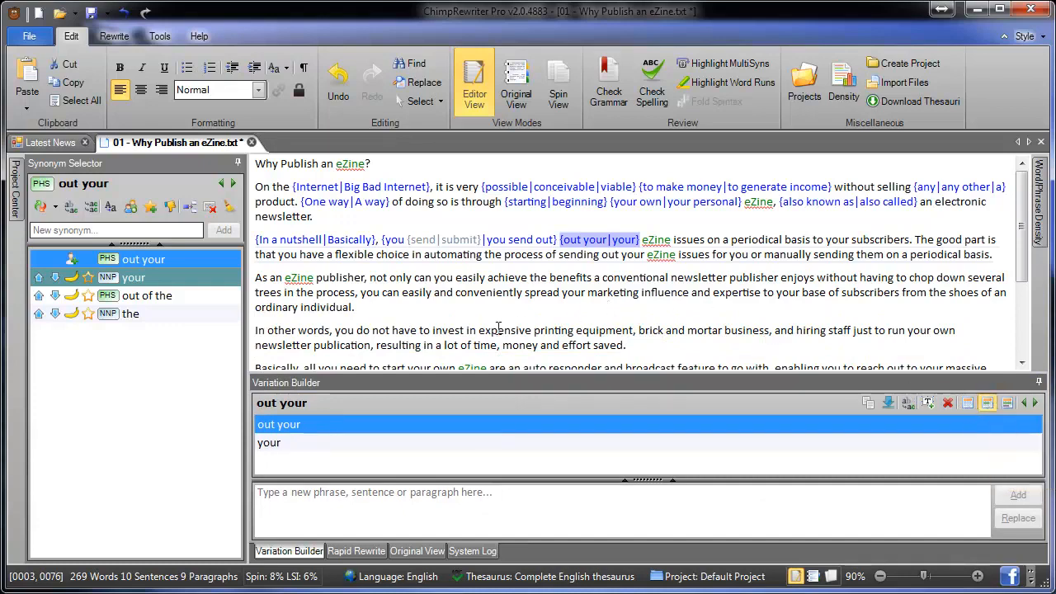
- Append the sentence "In other words, eZines are better for the environment than conventional newsletters." to the third paragraph
{"action": "left_click", "coordinate": [363, 278]}
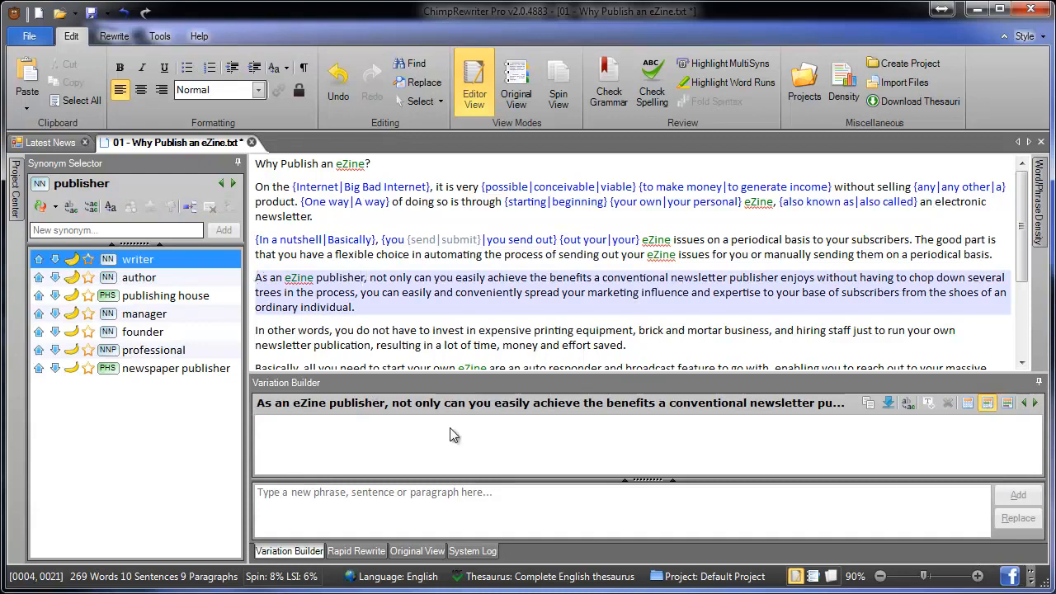
{"action": "left_click", "coordinate": [396, 504]}
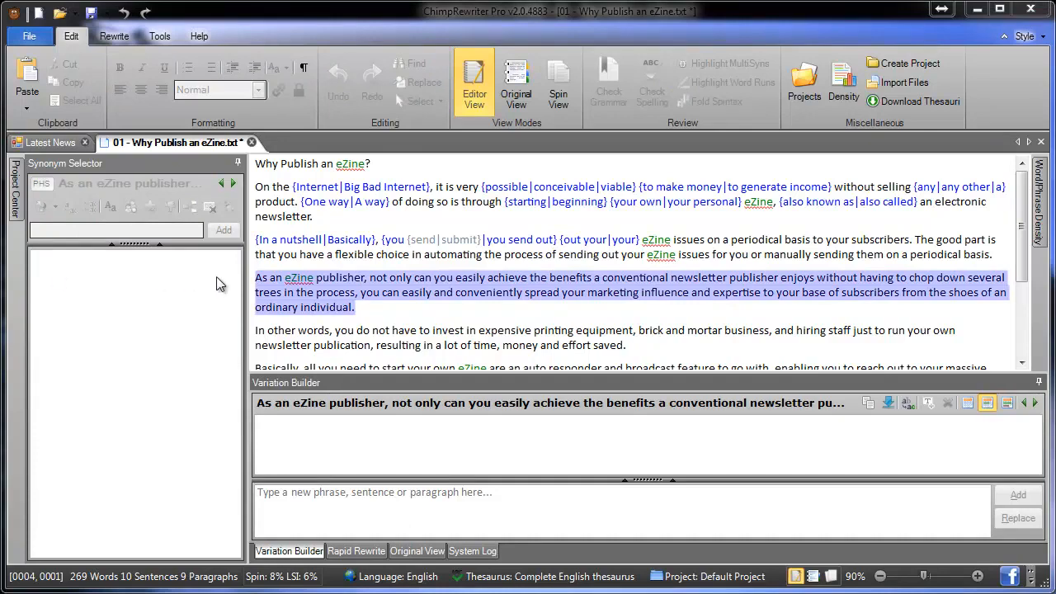
{"action": "left_click", "coordinate": [356, 306]}
{"action": "type", "text": "In other words, eZines are better for the environment than conventional newsletters."}
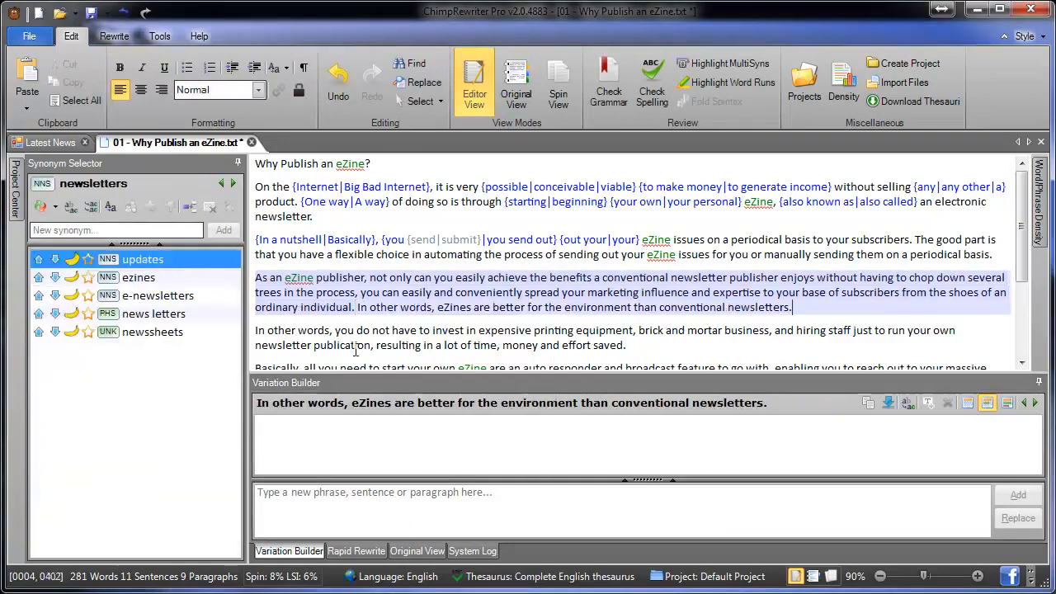
- Add variations of that sentence: "So technically, you're being more green by going eZine!" and "Effectively, using eZine distribution is much better for the planet."
{"action": "left_click", "coordinate": [438, 307]}
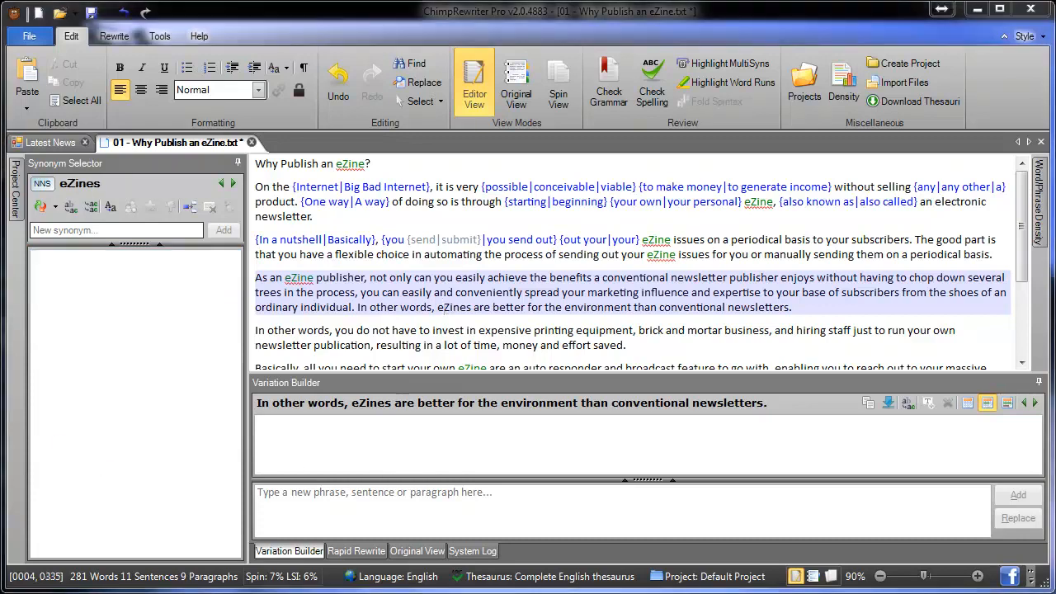
{"action": "left_click", "coordinate": [471, 528]}
{"action": "type", "text": "So technically, you're being more green by going eZine!"}
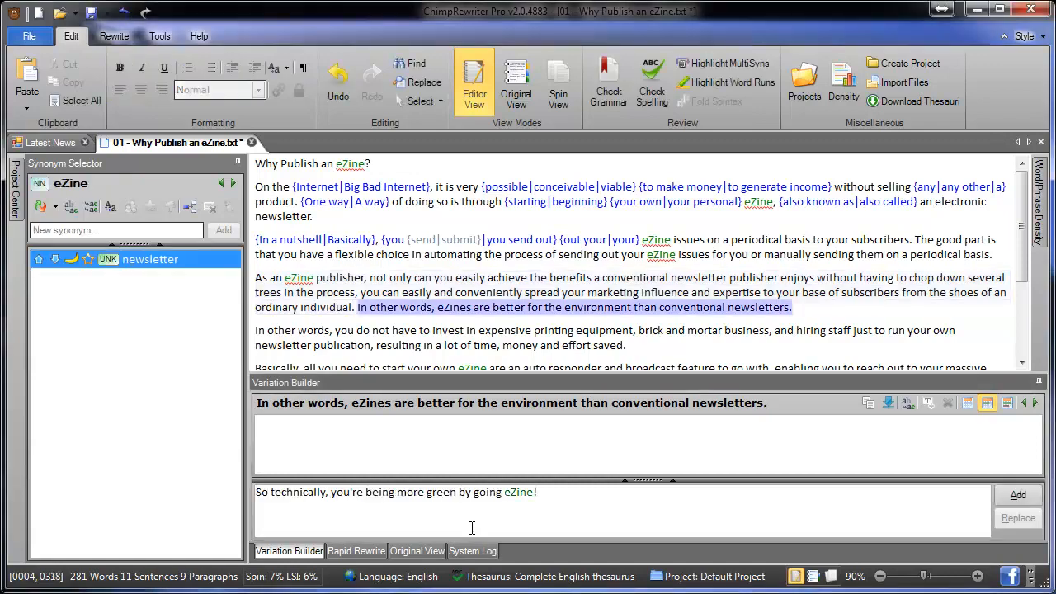
{"action": "key", "text": "Return"}
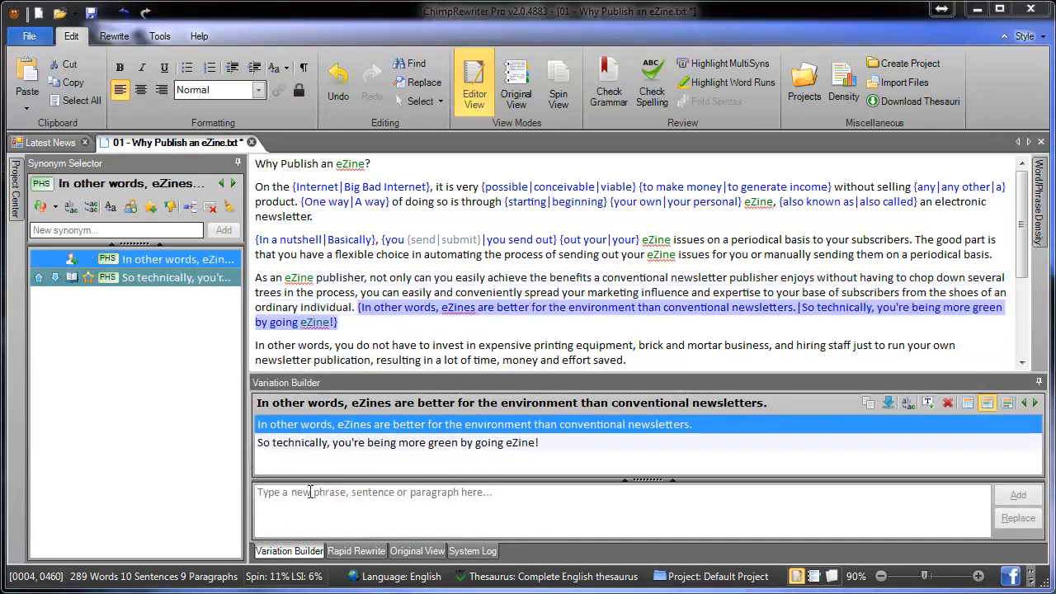
{"action": "type", "text": "Effectively, using eZine distribution is much better for the planet."}
{"action": "key", "text": "Return"}
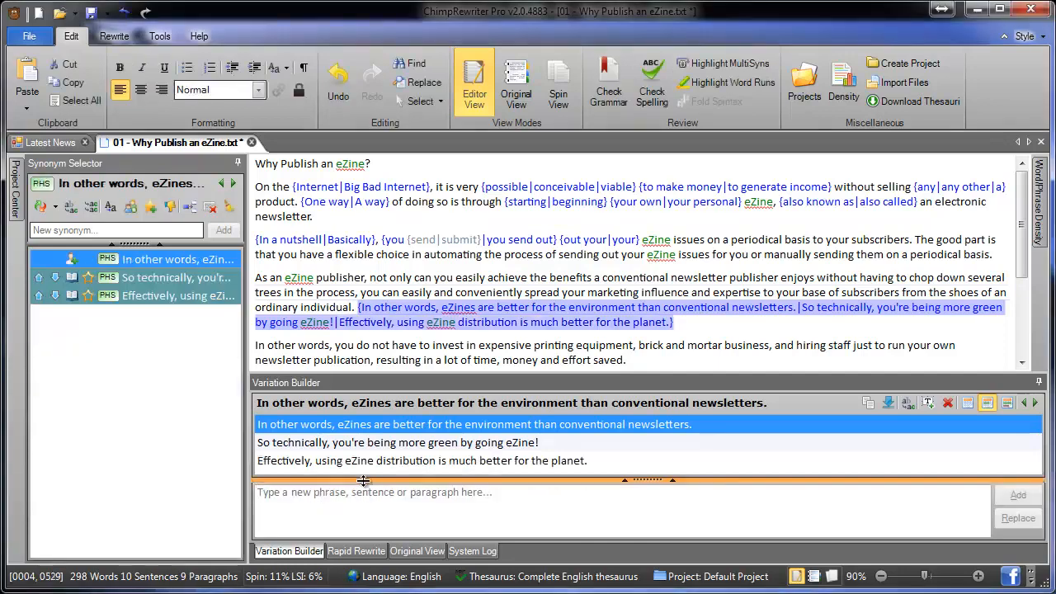
- Try to add "delivery" for "distribution" and "Essentially" for "Effectively" within the variation about the planet
{"action": "left_click", "coordinate": [377, 466]}
{"action": "right_click", "coordinate": [378, 492]}
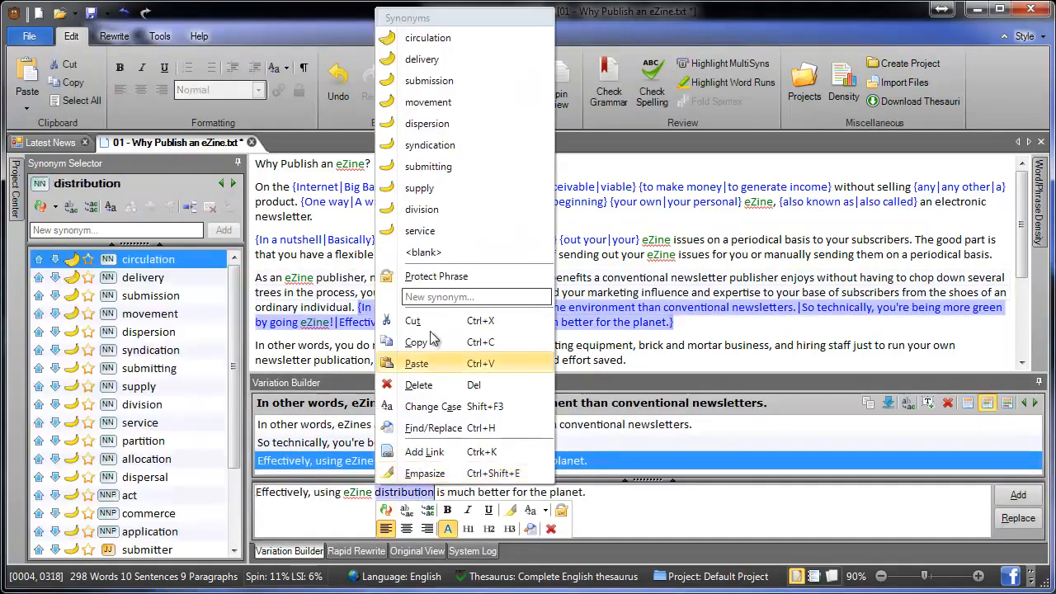
{"action": "left_click", "coordinate": [463, 62]}
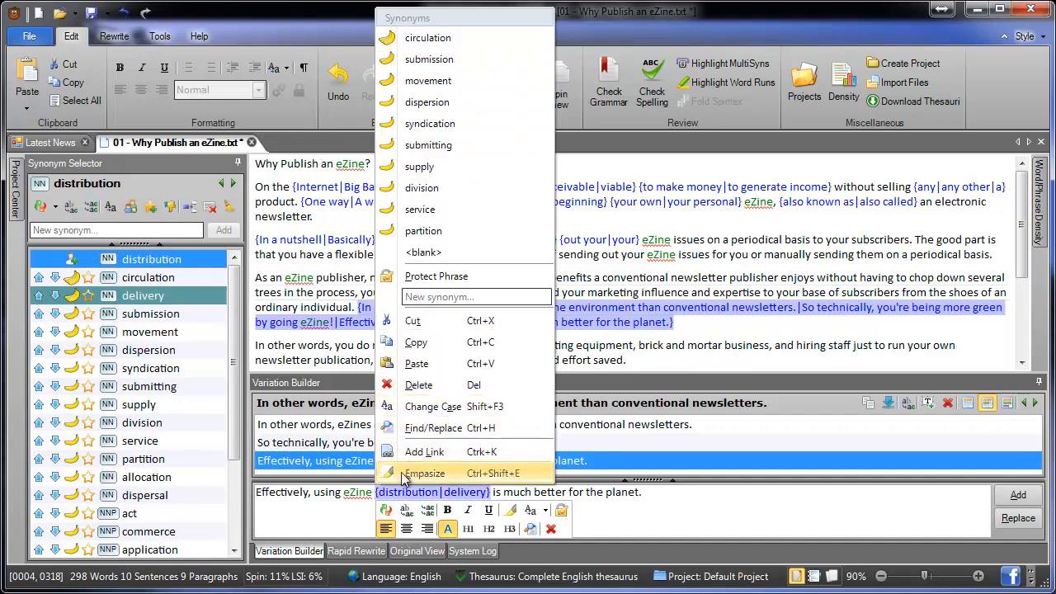
{"action": "left_click", "coordinate": [309, 494]}
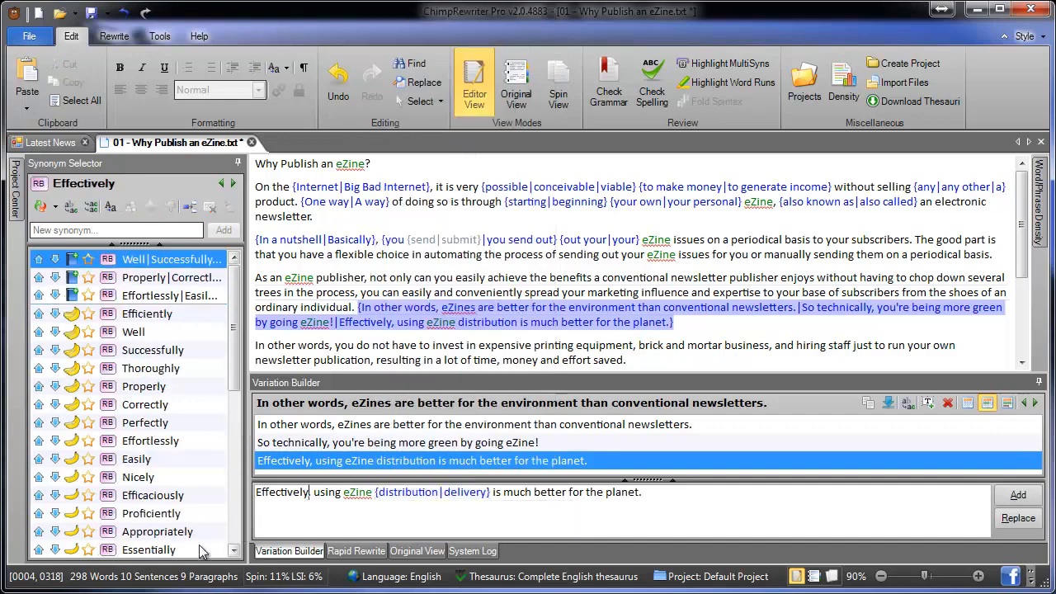
{"action": "double_click", "coordinate": [189, 548]}
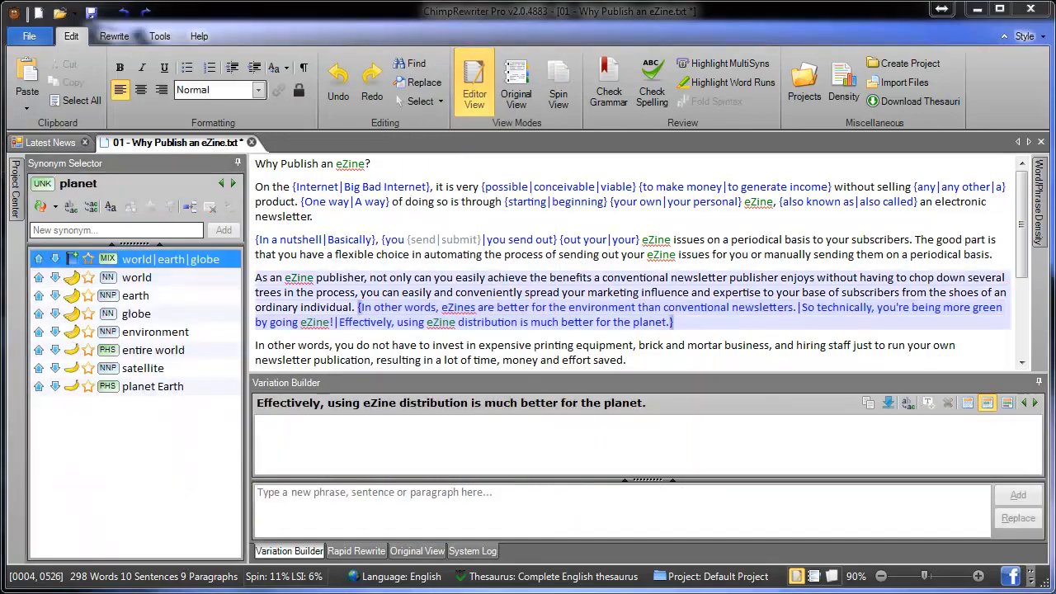
- Set the Variation Builder to work on whole paragraphs, and add "The second paragraph" as a variation of the third paragraph
{"action": "left_click", "coordinate": [1010, 408]}
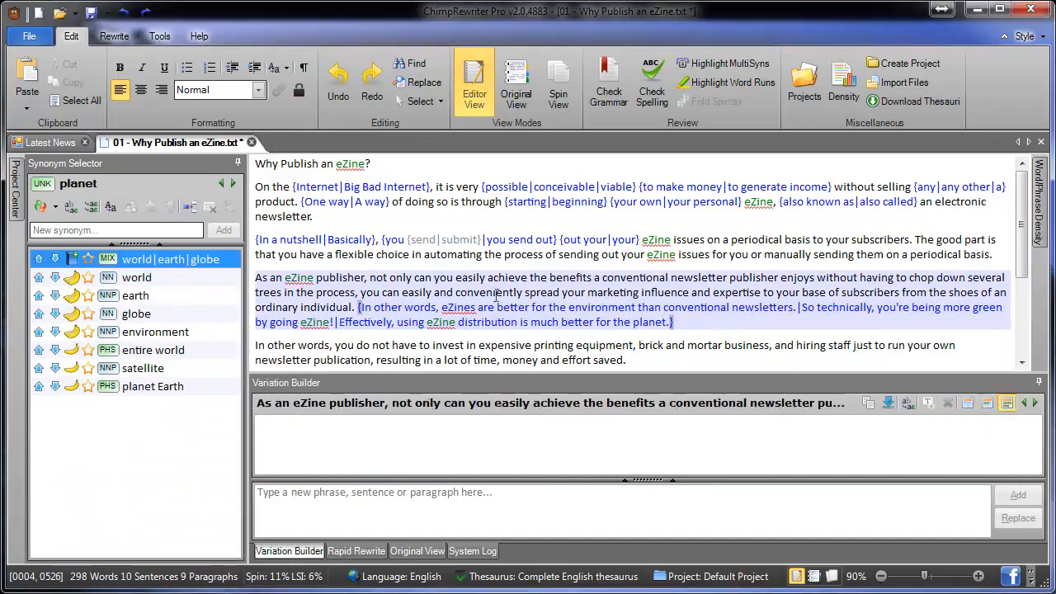
{"action": "left_click", "coordinate": [295, 279]}
{"action": "left_click", "coordinate": [338, 492]}
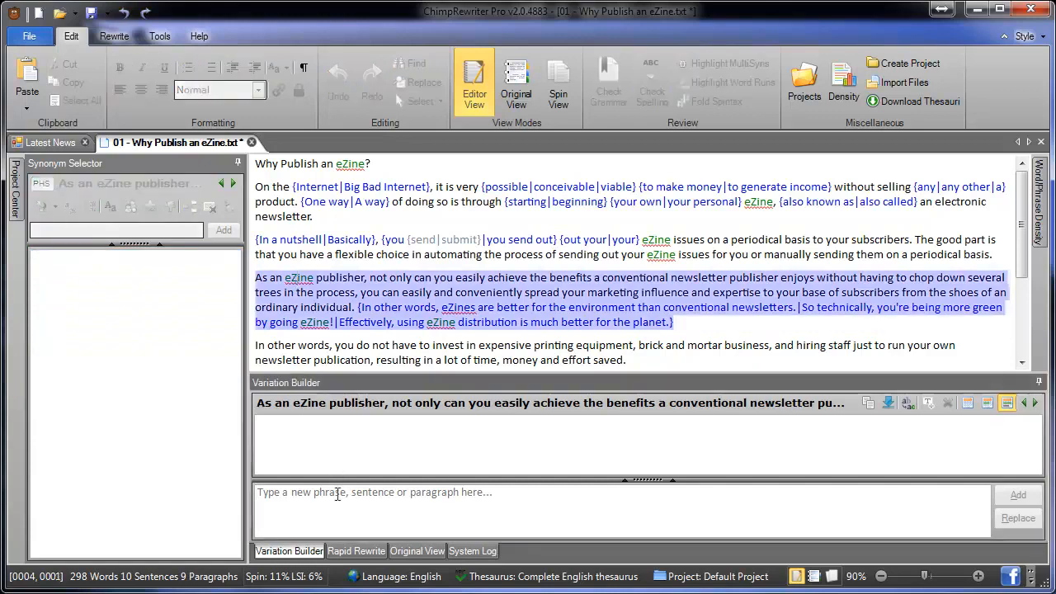
{"action": "type", "text": "The se"}
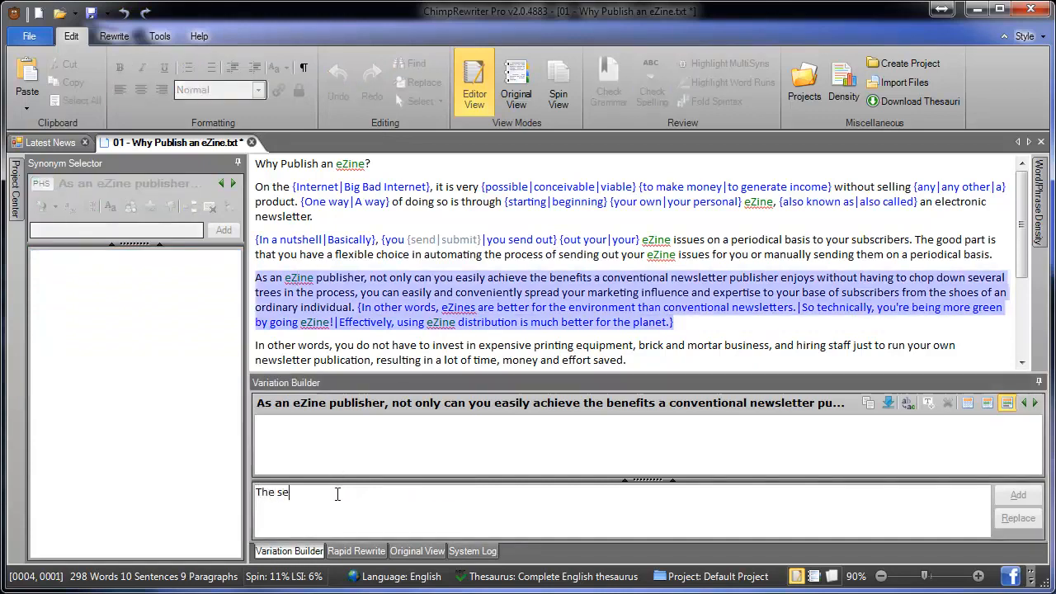
{"action": "type", "text": "cond paragraph"}
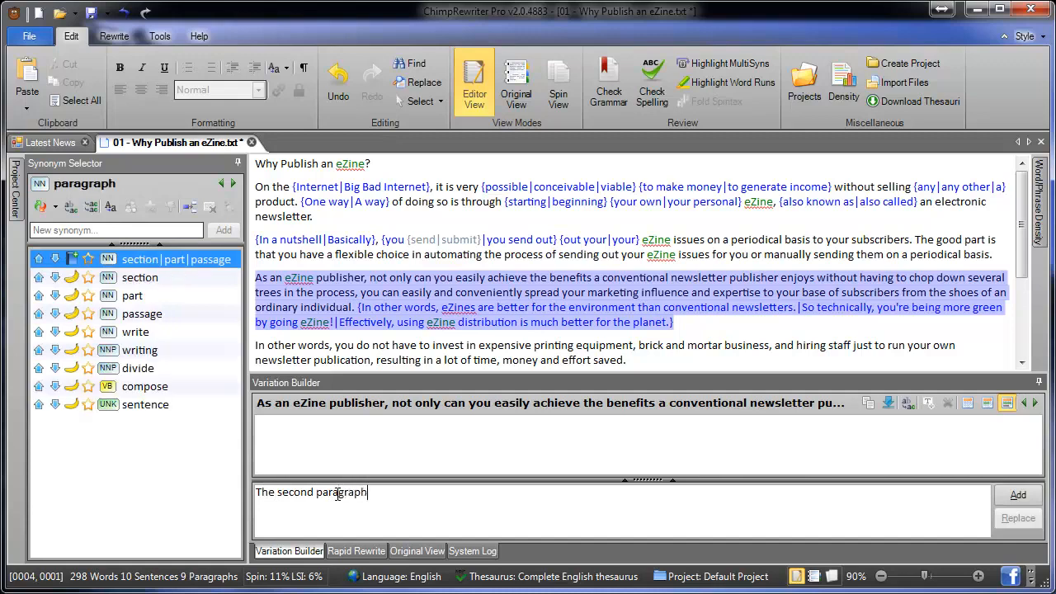
{"action": "key", "text": "Return"}
- Inspect the third paragraph's paragraph-level alternatives and the sentence variations nested inside them
{"action": "left_click", "coordinate": [682, 322]}
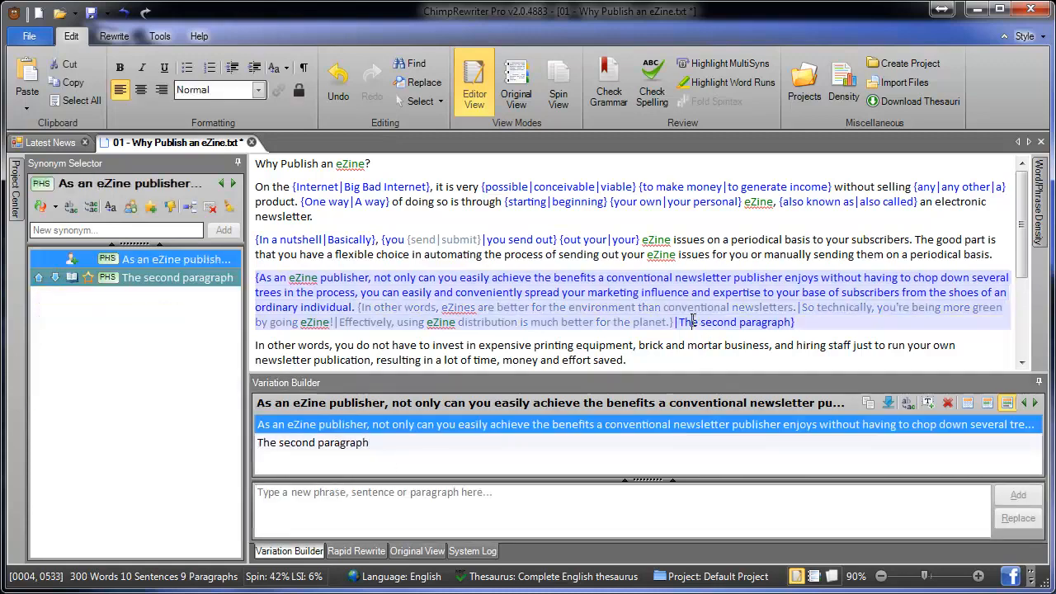
{"action": "left_click_drag", "start_coordinate": [677, 322], "coordinate": [278, 277]}
{"action": "left_click", "coordinate": [266, 277]}
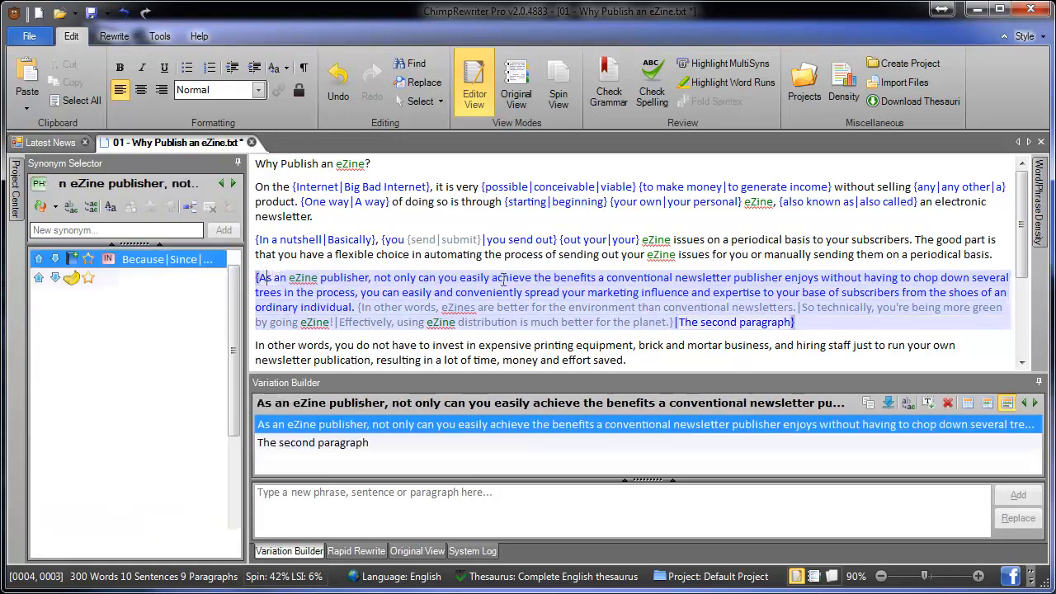
{"action": "left_click", "coordinate": [683, 323]}
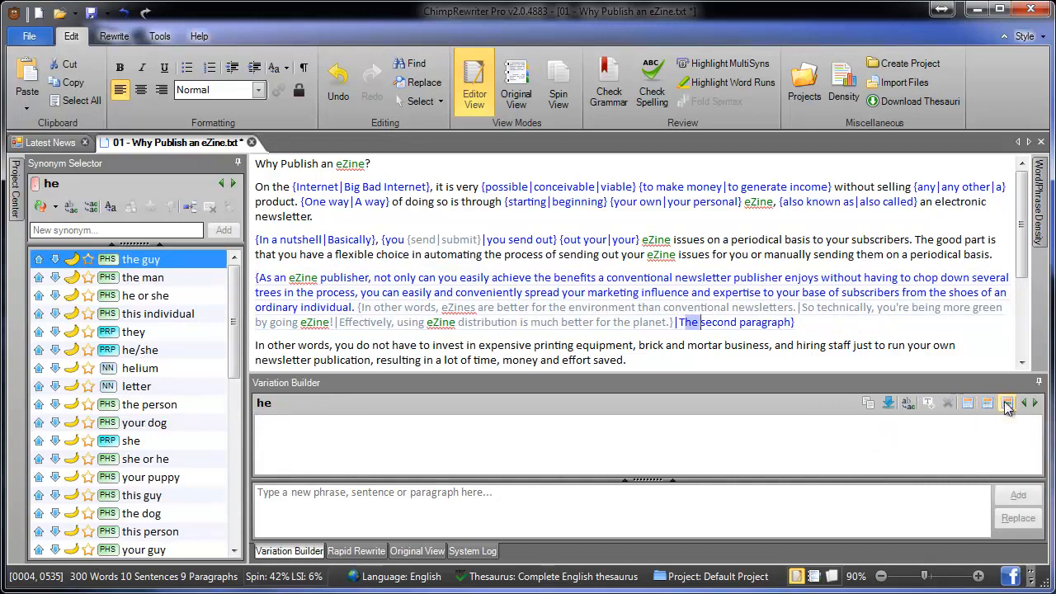
{"action": "left_click", "coordinate": [792, 322]}
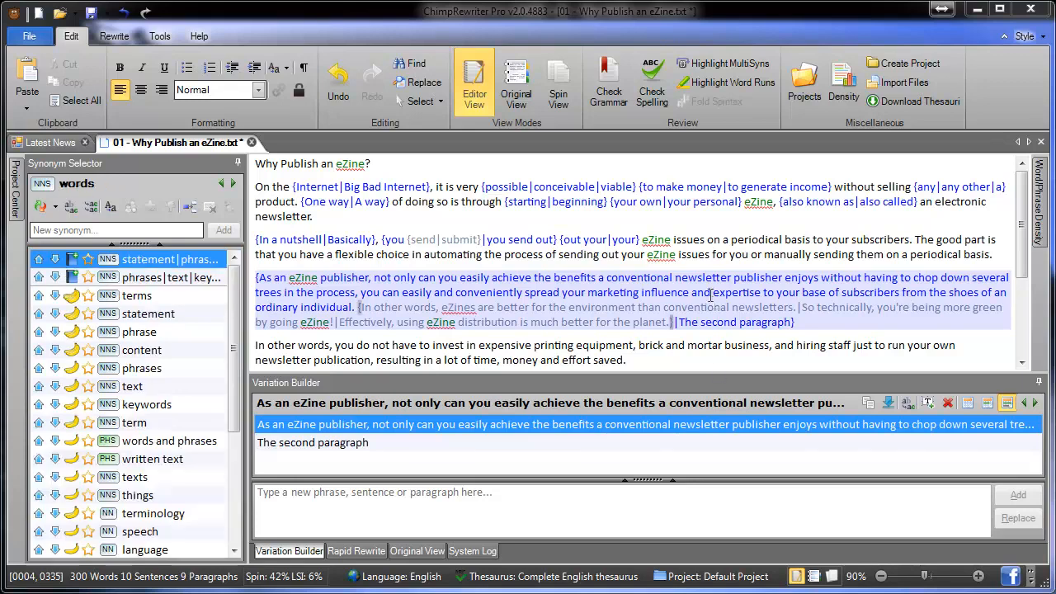
{"action": "left_click", "coordinate": [711, 294]}
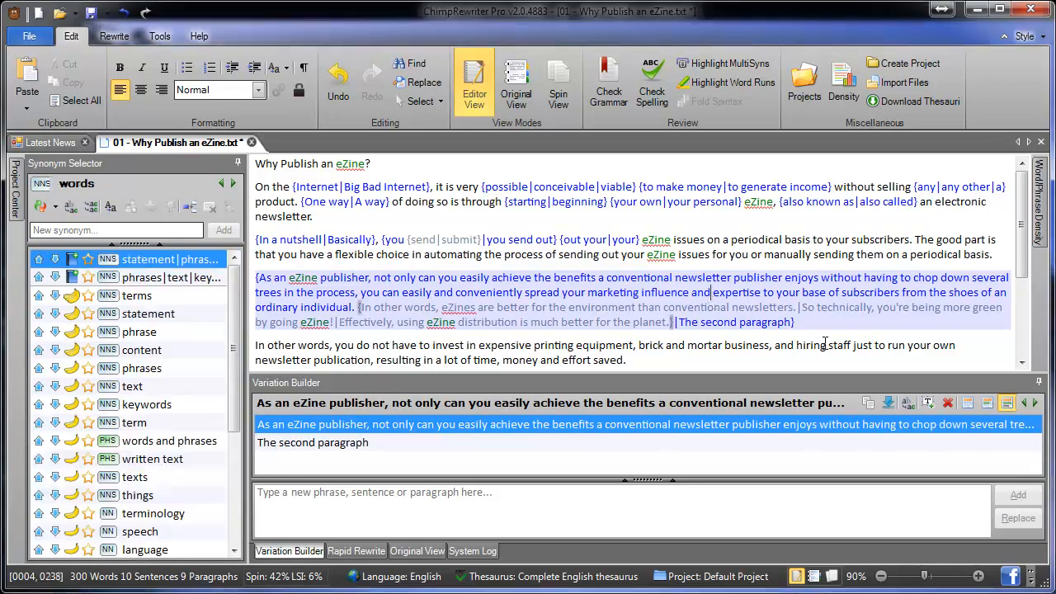
- Add global synonyms with a minimum quality of Better and full POS matching to the article's last three body paragraphs
{"action": "left_click", "coordinate": [1038, 382]}
{"action": "left_click", "coordinate": [691, 364]}
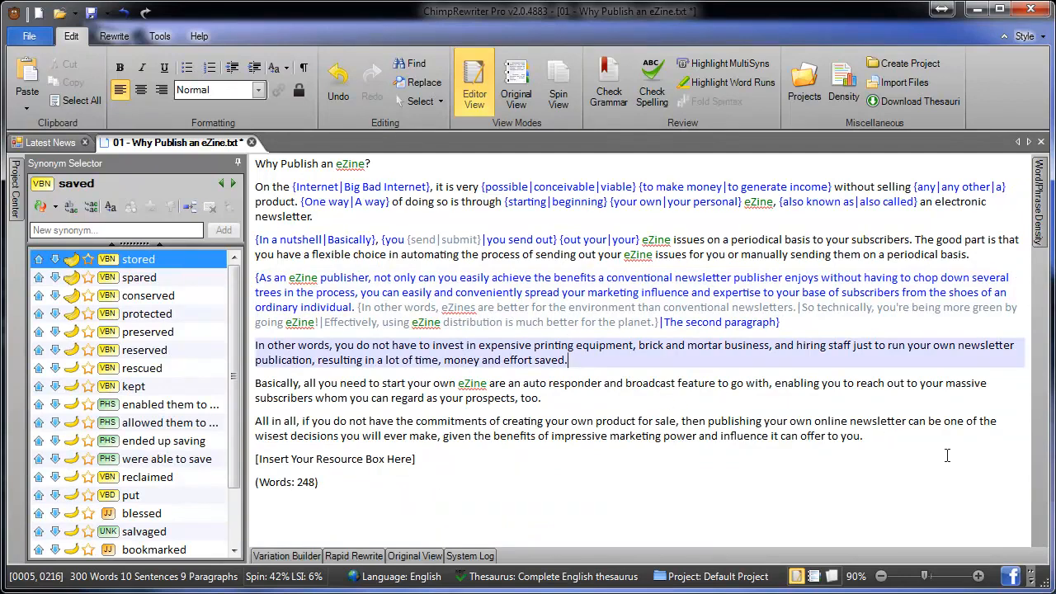
{"action": "left_click_drag", "start_coordinate": [890, 436], "coordinate": [255, 345]}
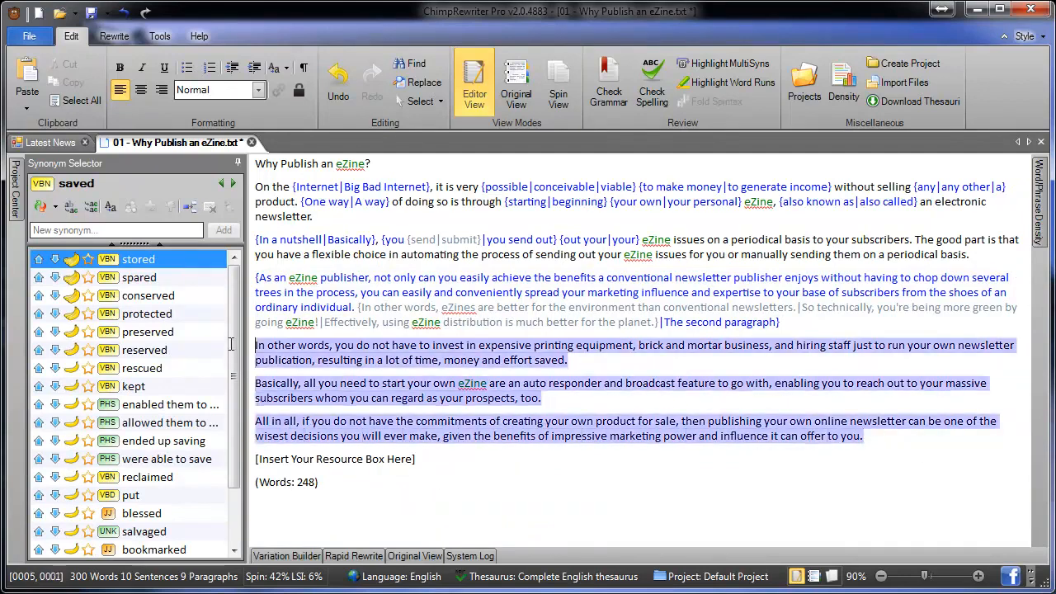
{"action": "left_click", "coordinate": [126, 37]}
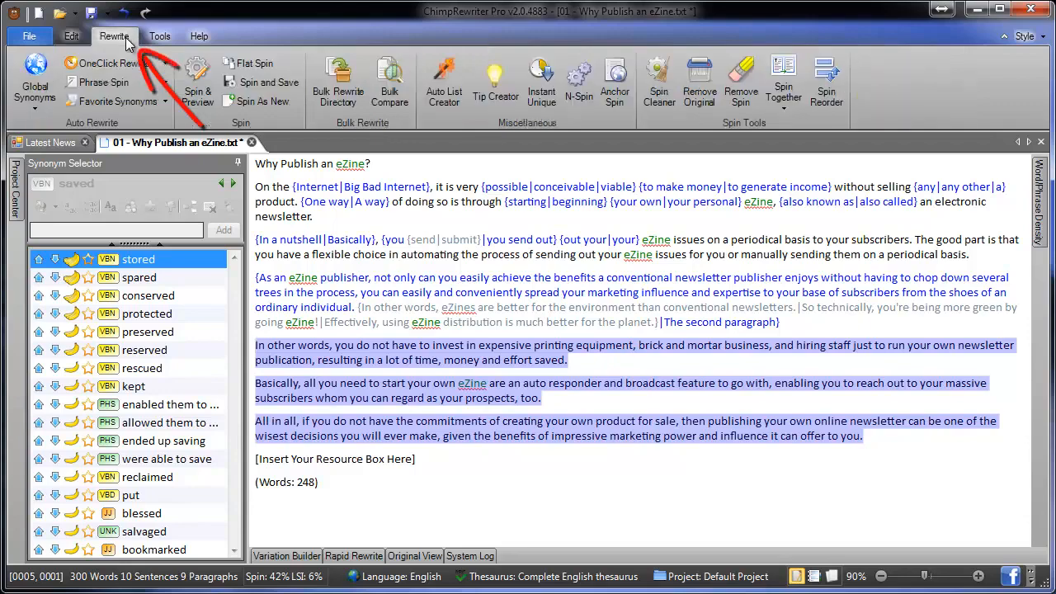
{"action": "left_click", "coordinate": [37, 75]}
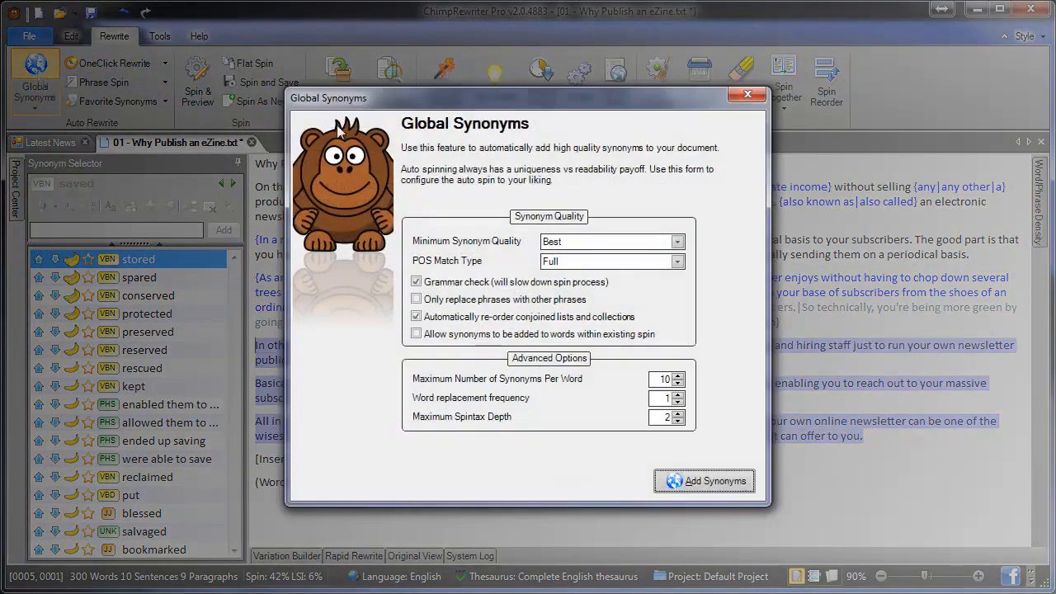
{"action": "left_click", "coordinate": [668, 249]}
{"action": "left_click", "coordinate": [640, 265]}
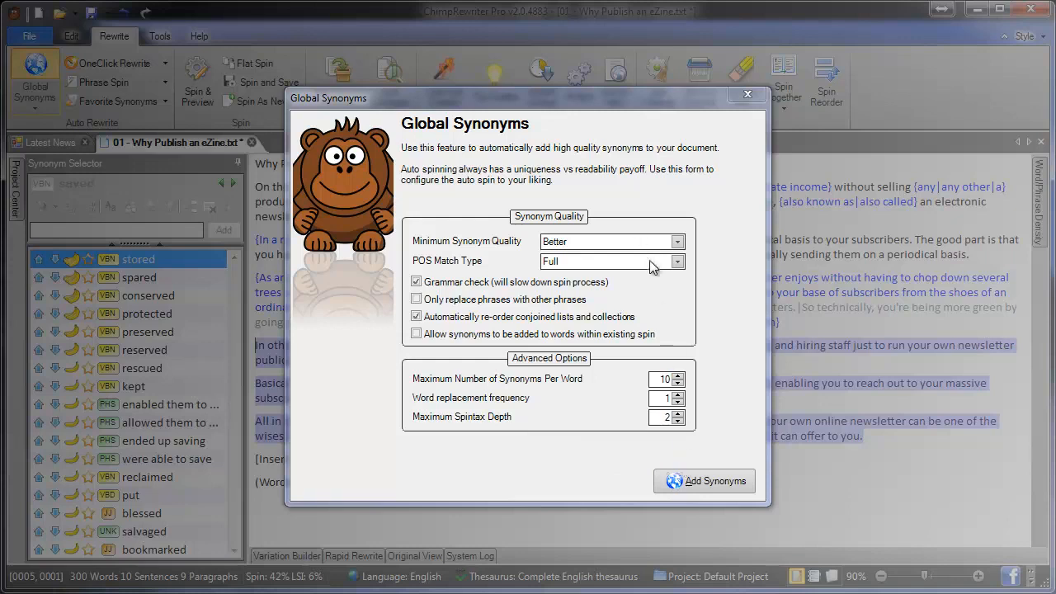
{"action": "left_click", "coordinate": [727, 475]}
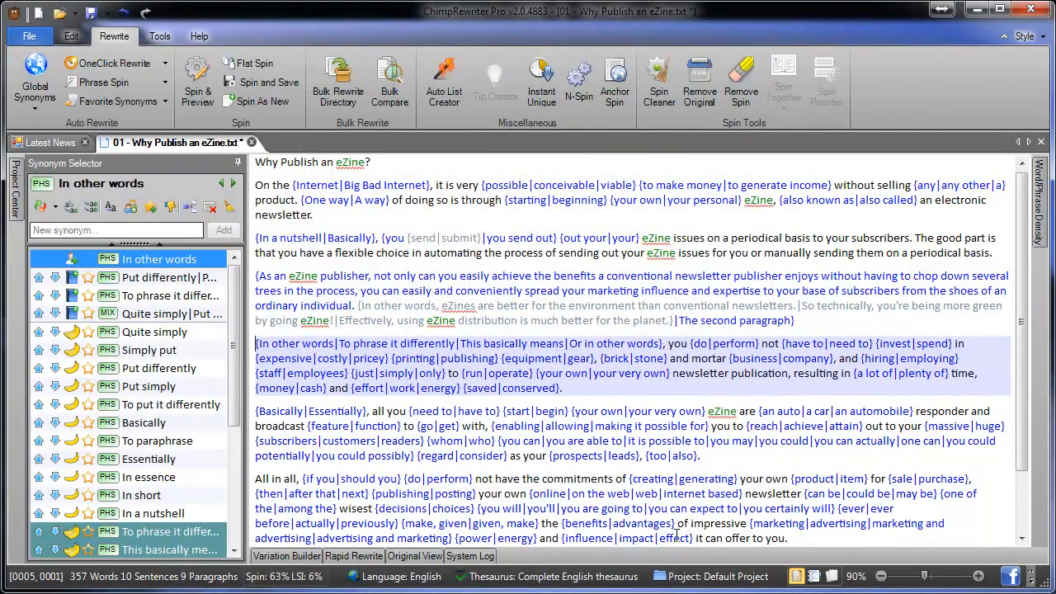
{"action": "scroll", "coordinate": [692, 446], "scroll_direction": "down", "scroll_amount": 2}
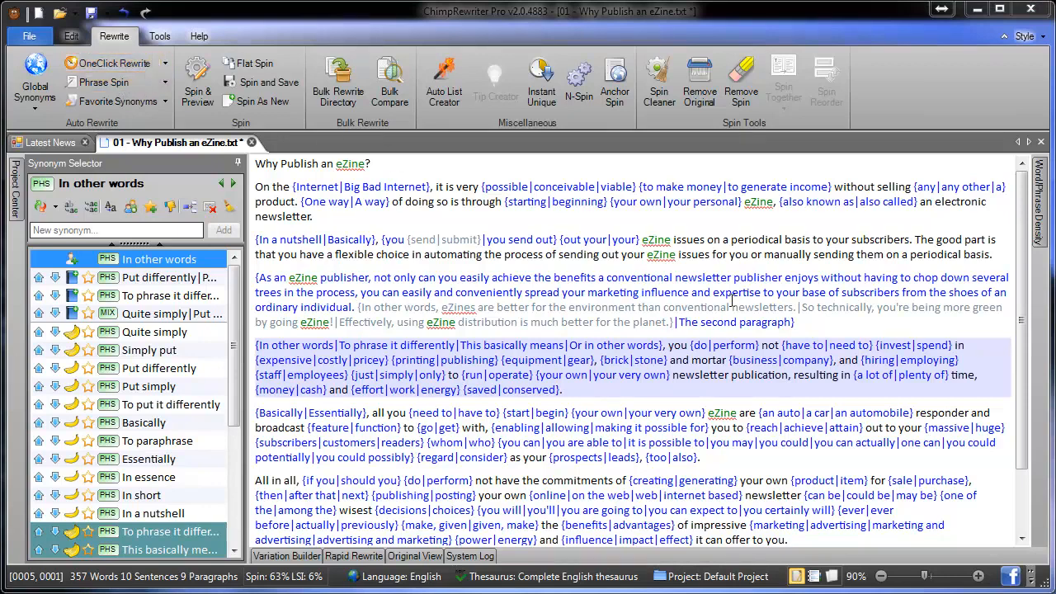
- Remove all spin from the second body paragraph, the one beginning "In a nutshell"
{"action": "left_click", "coordinate": [555, 239]}
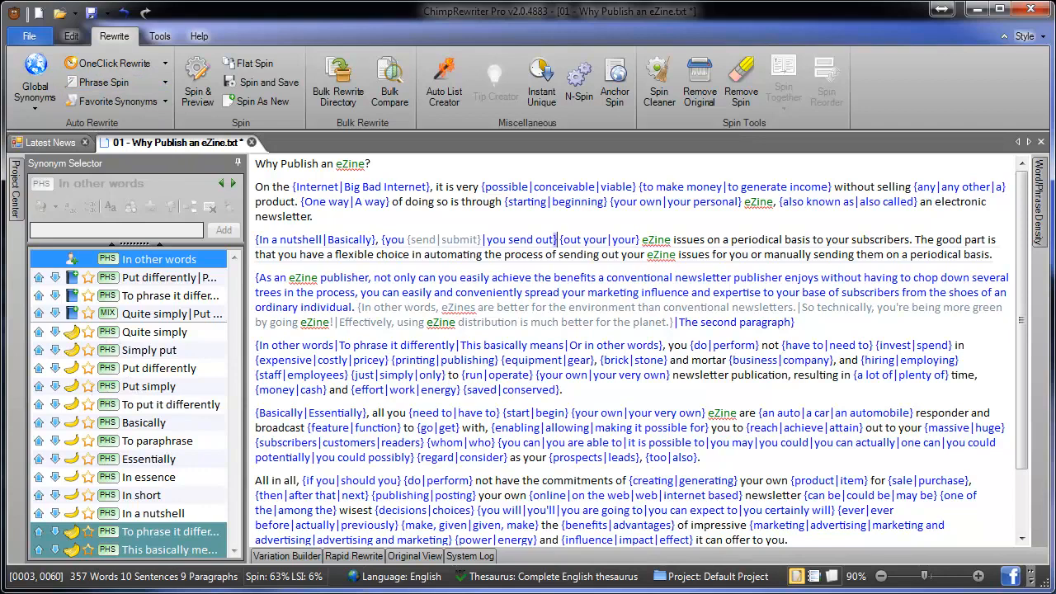
{"action": "left_click", "coordinate": [660, 257]}
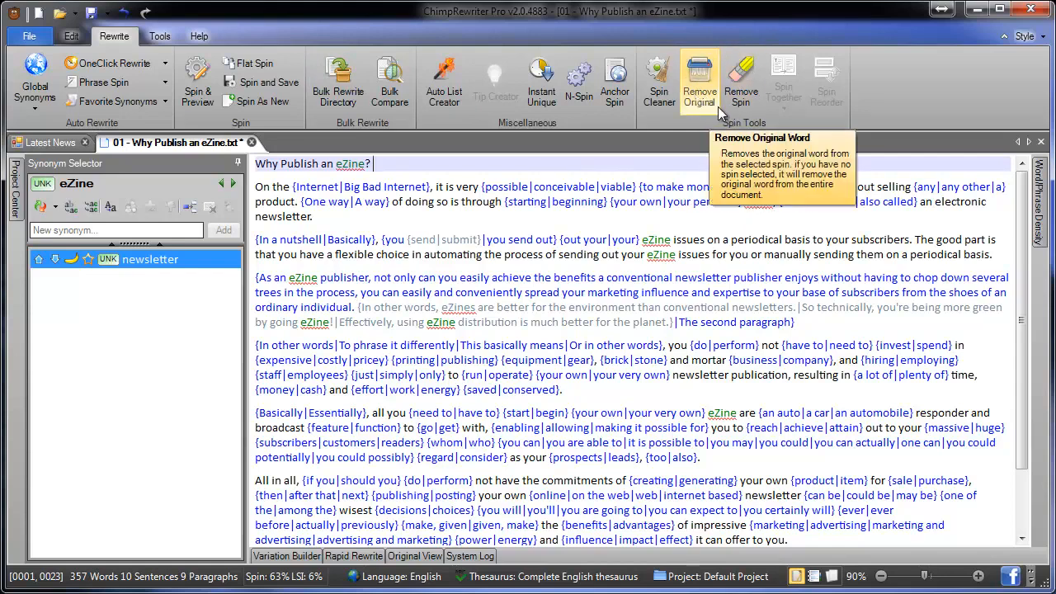
{"action": "left_click", "coordinate": [580, 277]}
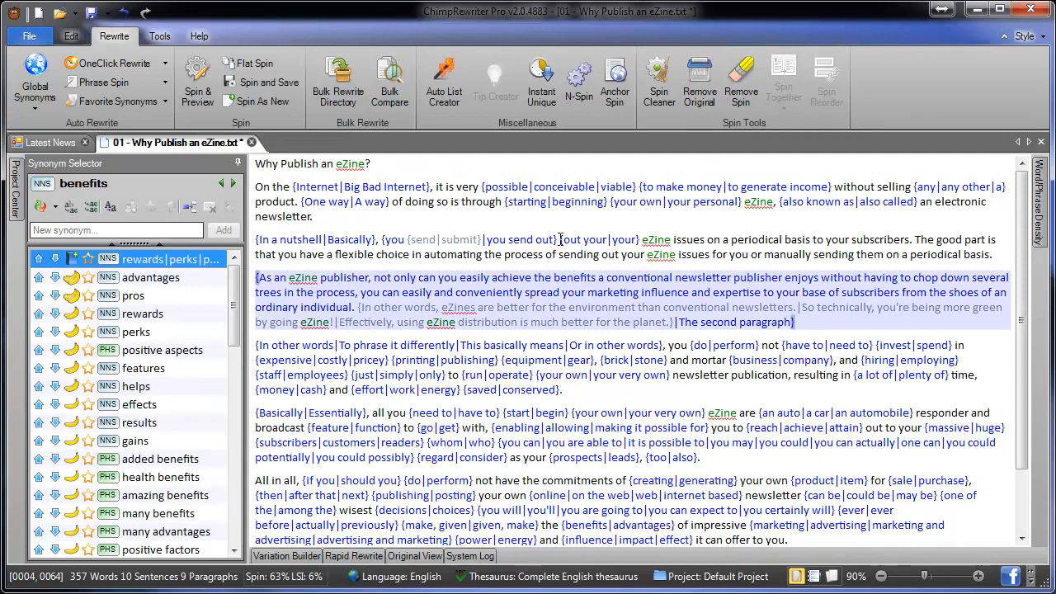
{"action": "left_click_drag", "start_coordinate": [1009, 258], "coordinate": [256, 239]}
{"action": "left_click", "coordinate": [781, 93]}
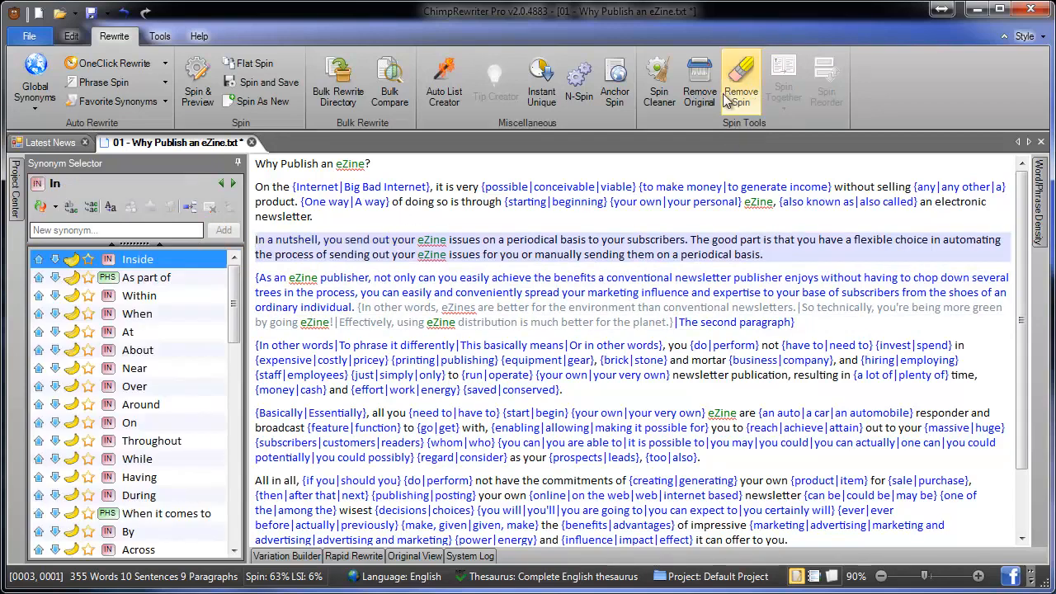
{"action": "left_click", "coordinate": [646, 290]}
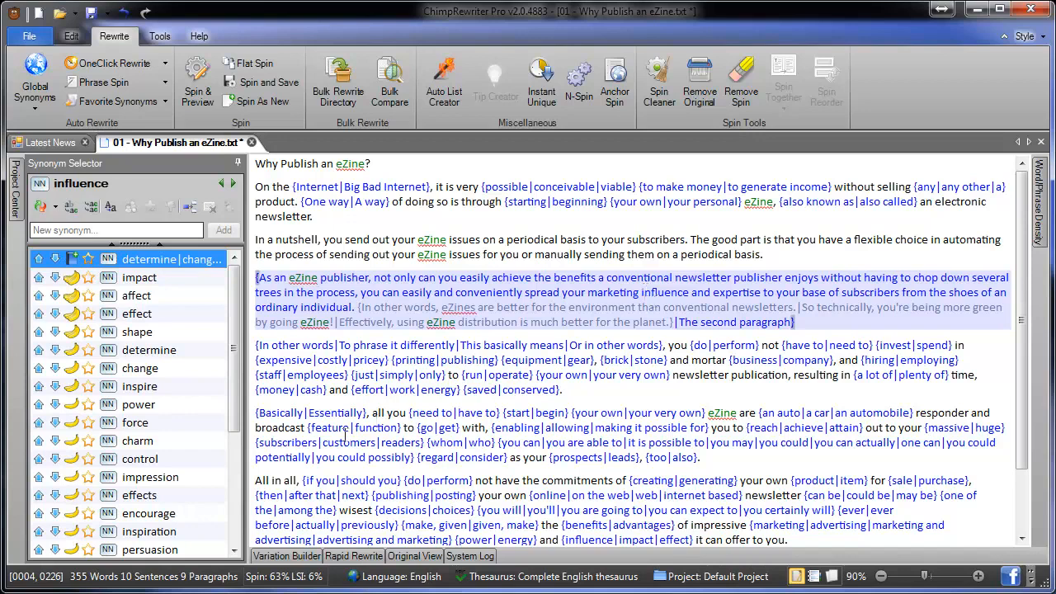
- Remove the original words from every spin in the paragraph beginning with "Basically", leaving only their synonyms
{"action": "left_click", "coordinate": [289, 417]}
{"action": "double_click", "coordinate": [289, 415]}
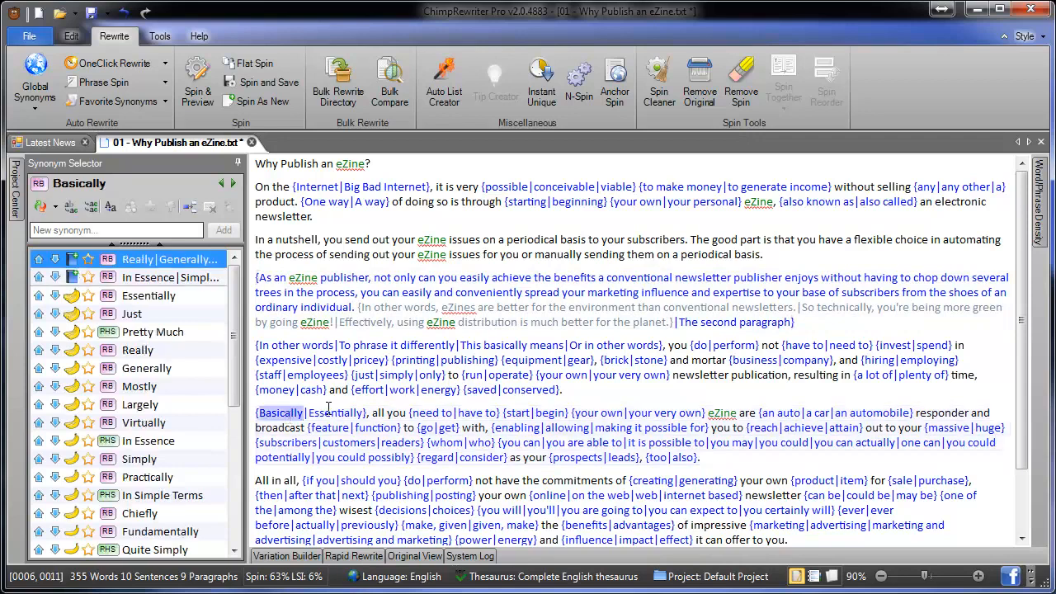
{"action": "double_click", "coordinate": [328, 413]}
{"action": "key", "text": "End"}
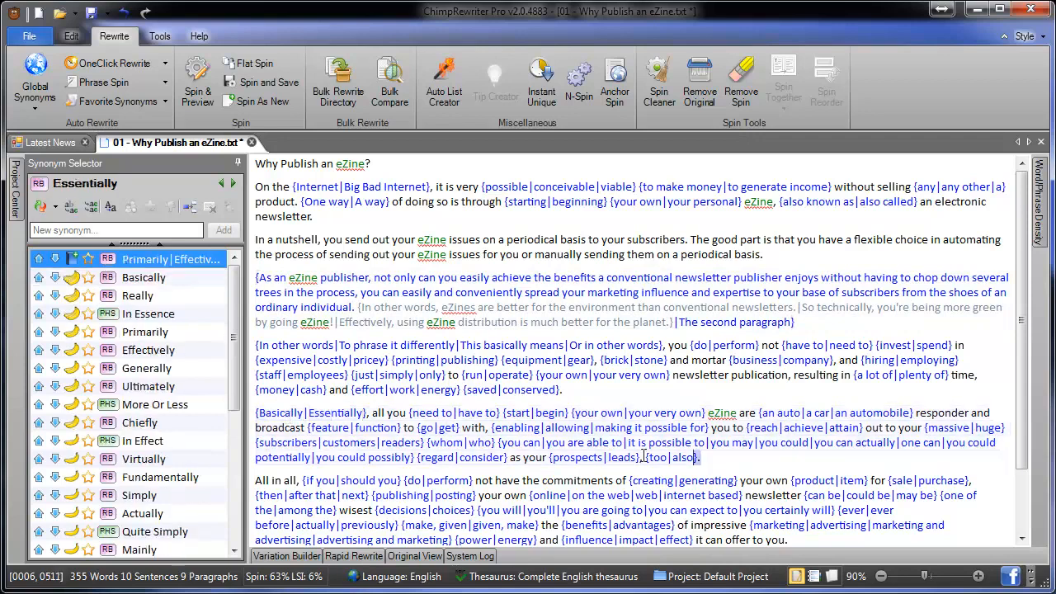
{"action": "left_click_drag", "start_coordinate": [643, 456], "coordinate": [255, 412]}
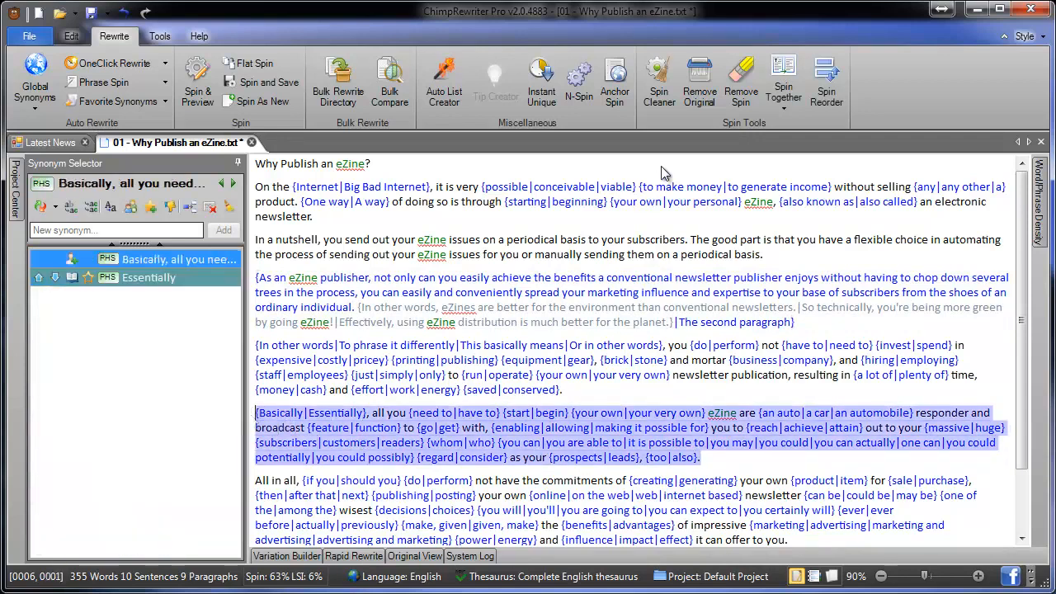
{"action": "left_click", "coordinate": [699, 91]}
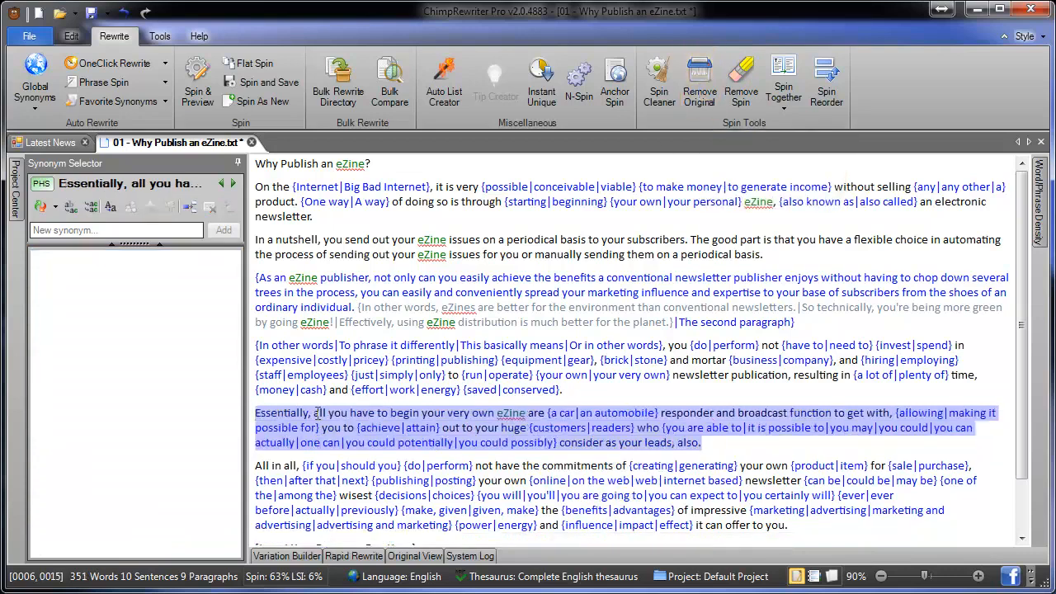
{"action": "left_click", "coordinate": [317, 413]}
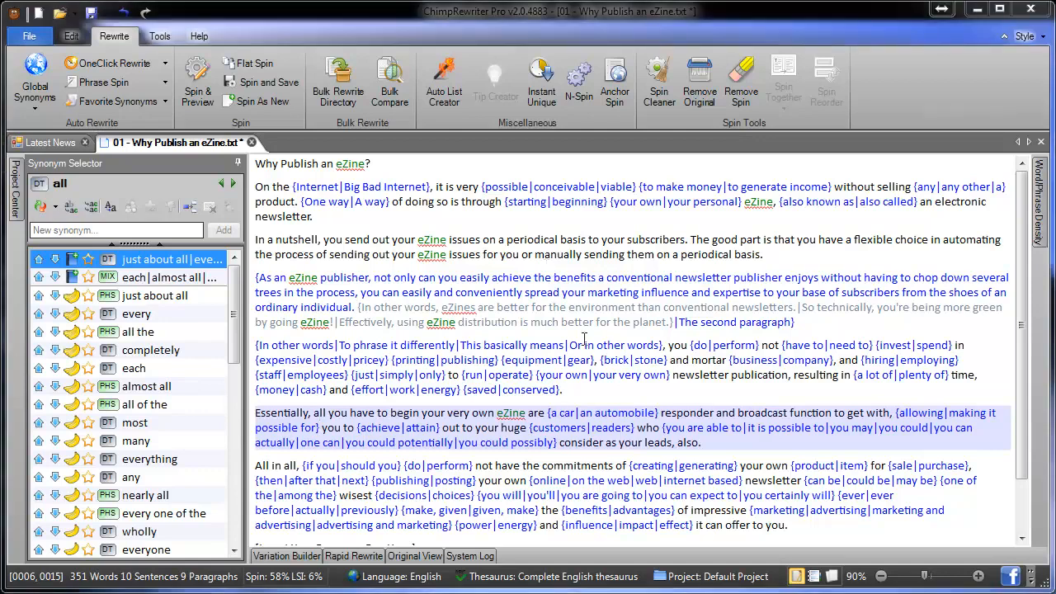
{"action": "left_click", "coordinate": [400, 199]}
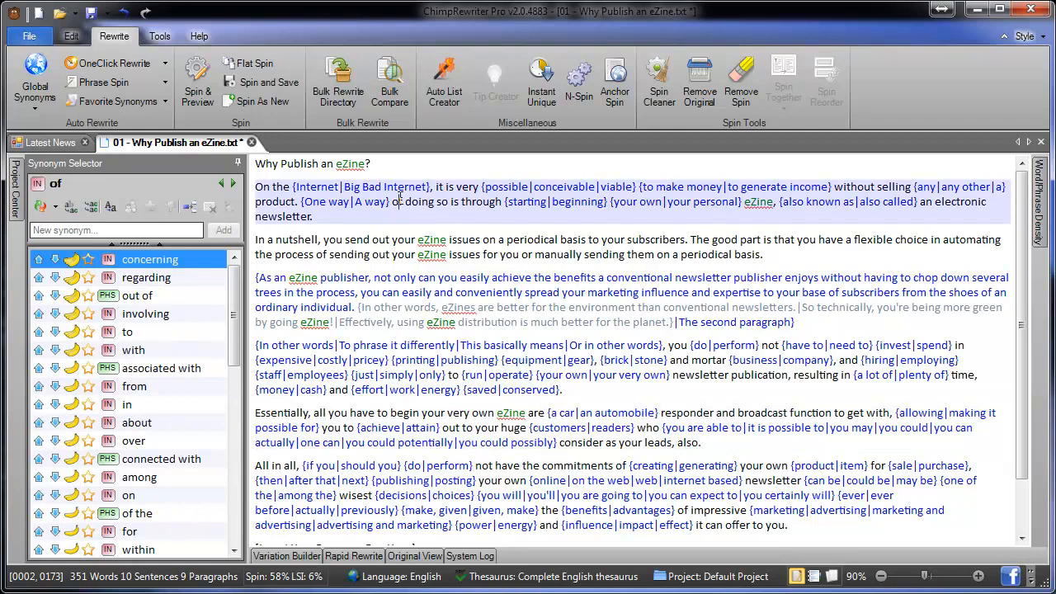
{"action": "key", "text": "ctrl+a"}
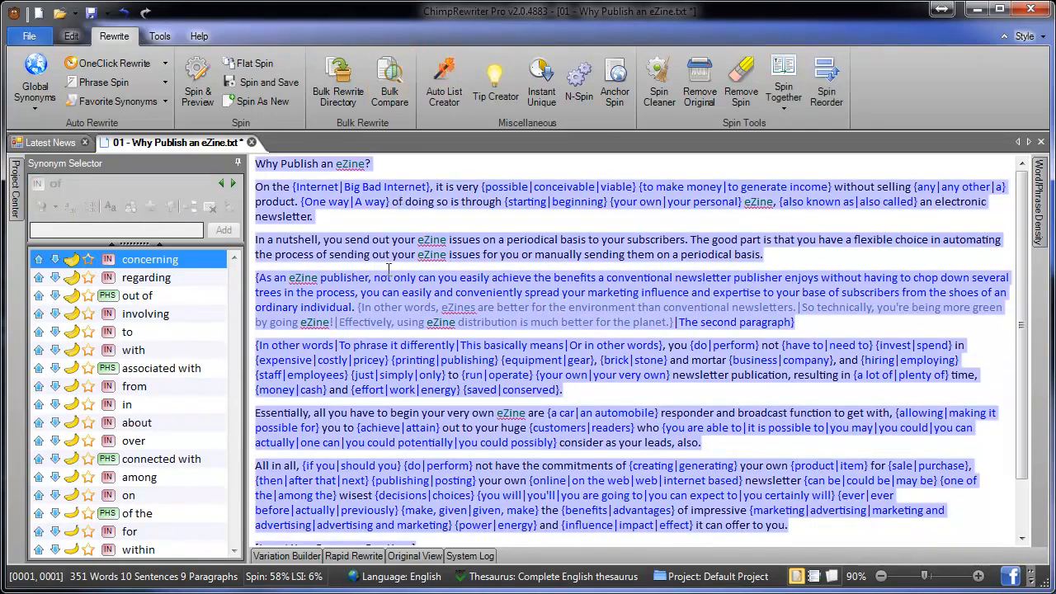
{"action": "left_click", "coordinate": [363, 200]}
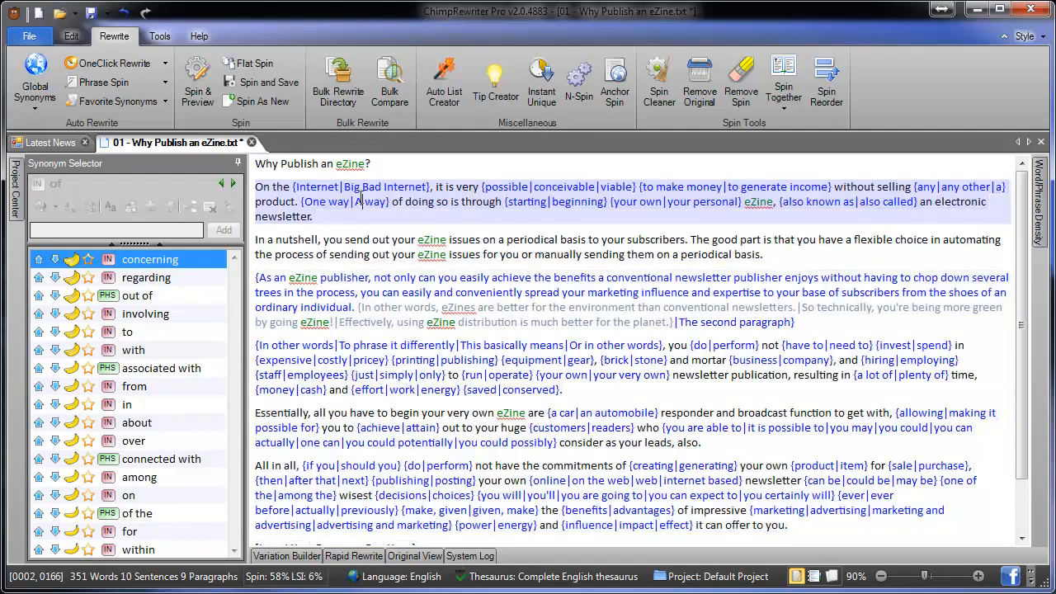
- Generate plain-text spun copies of the article, keep only the top 5, and save them all to the Desktop
{"action": "left_click", "coordinate": [197, 83]}
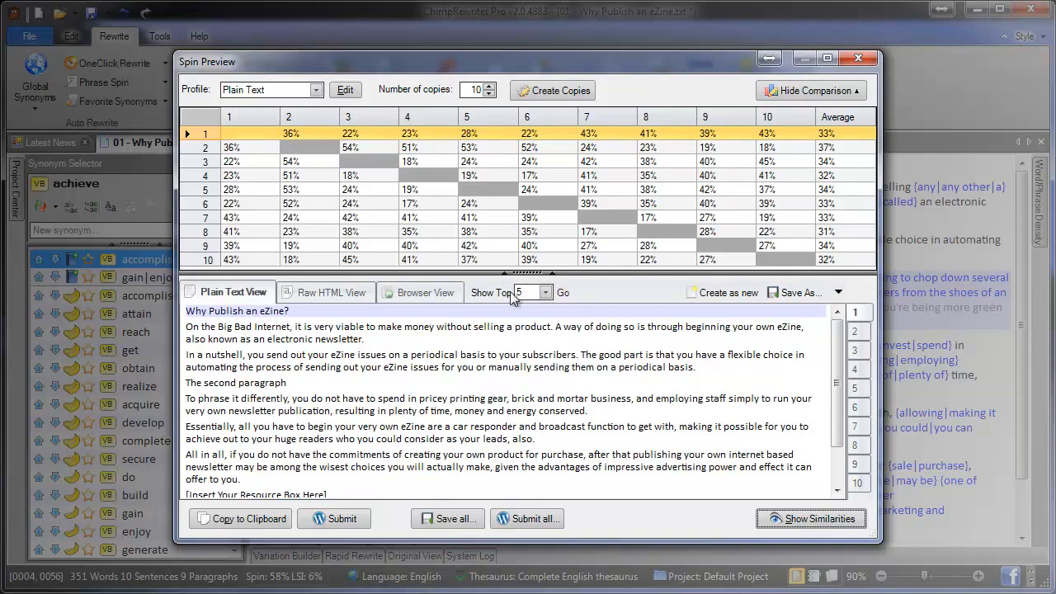
{"action": "left_click", "coordinate": [560, 294]}
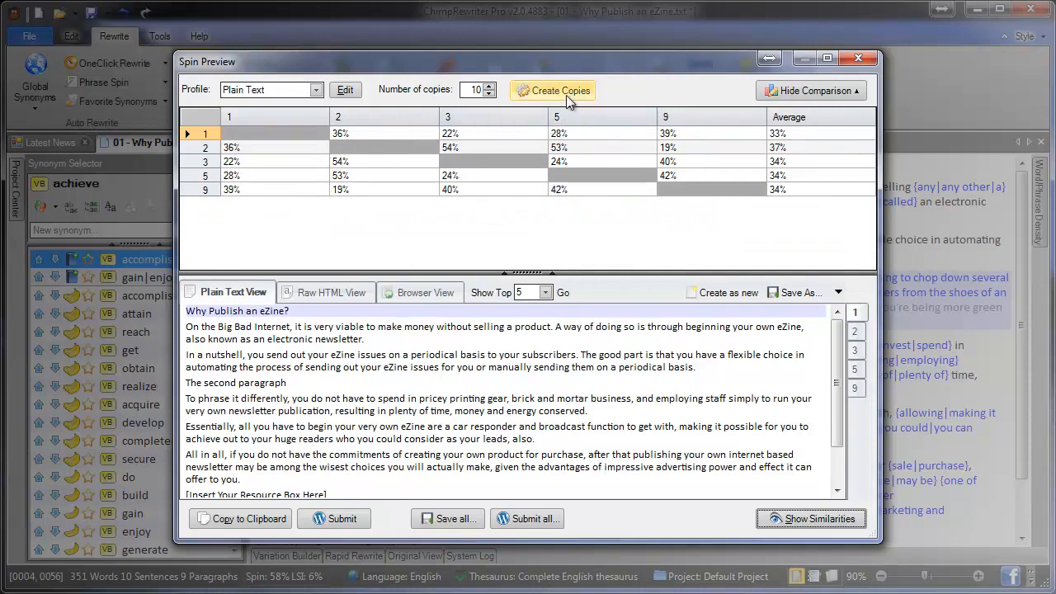
{"action": "left_click", "coordinate": [449, 518]}
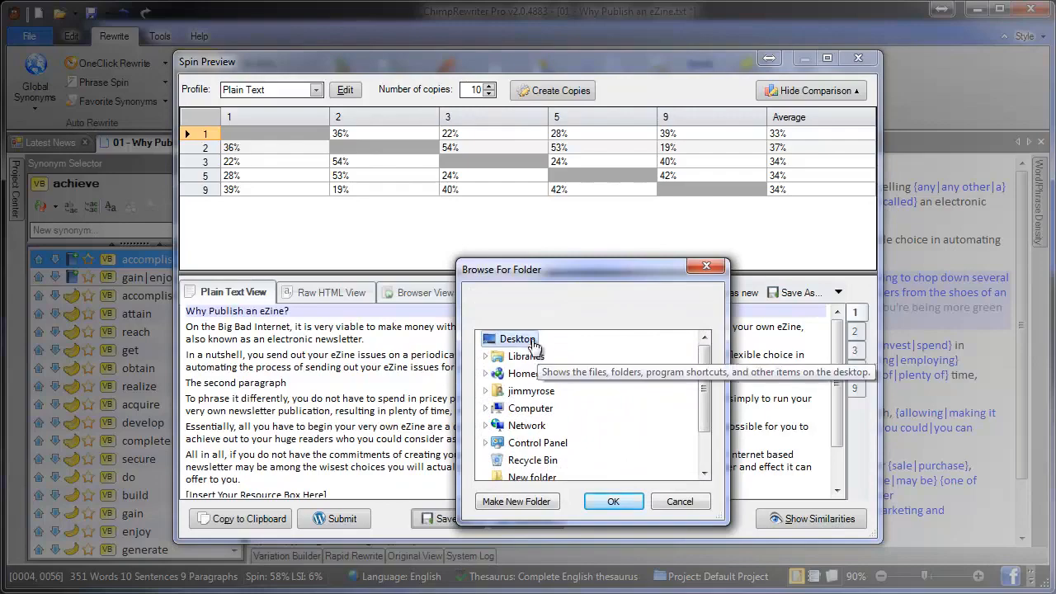
{"action": "left_click", "coordinate": [611, 501]}
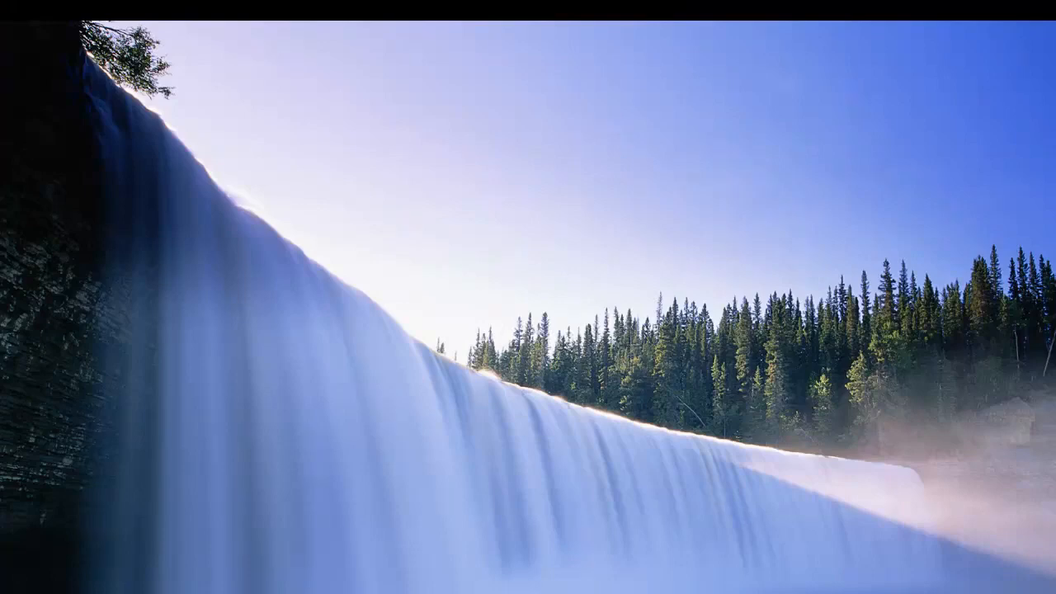
- Open the saved copy "01 - Why Publish an eZine-Plain Text-3.txt" in Notepad to review it, and return to the ChimpRewriter article
{"action": "left_click", "coordinate": [488, 352]}
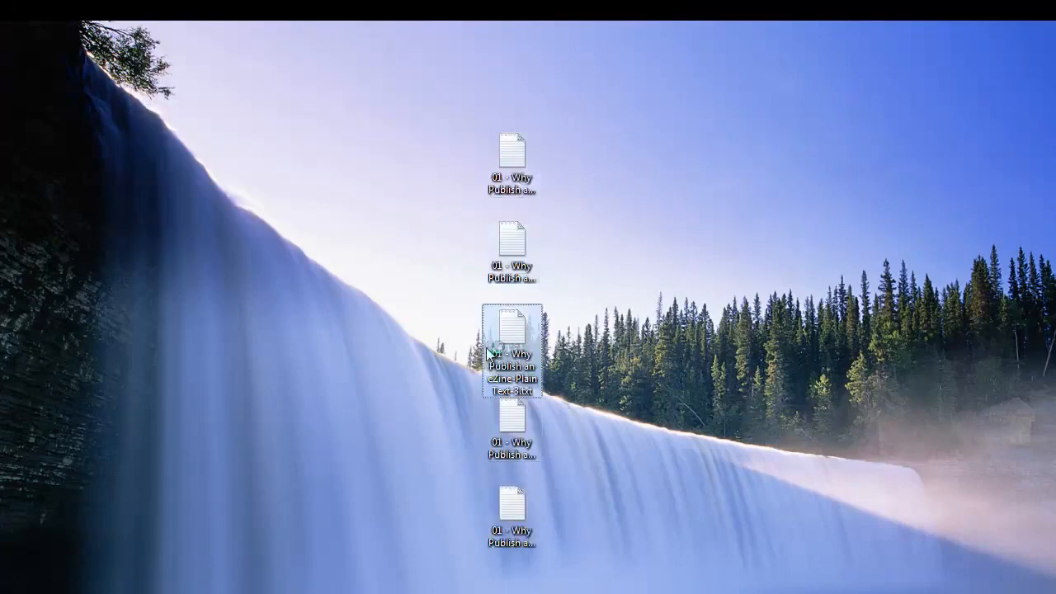
{"action": "double_click", "coordinate": [488, 352]}
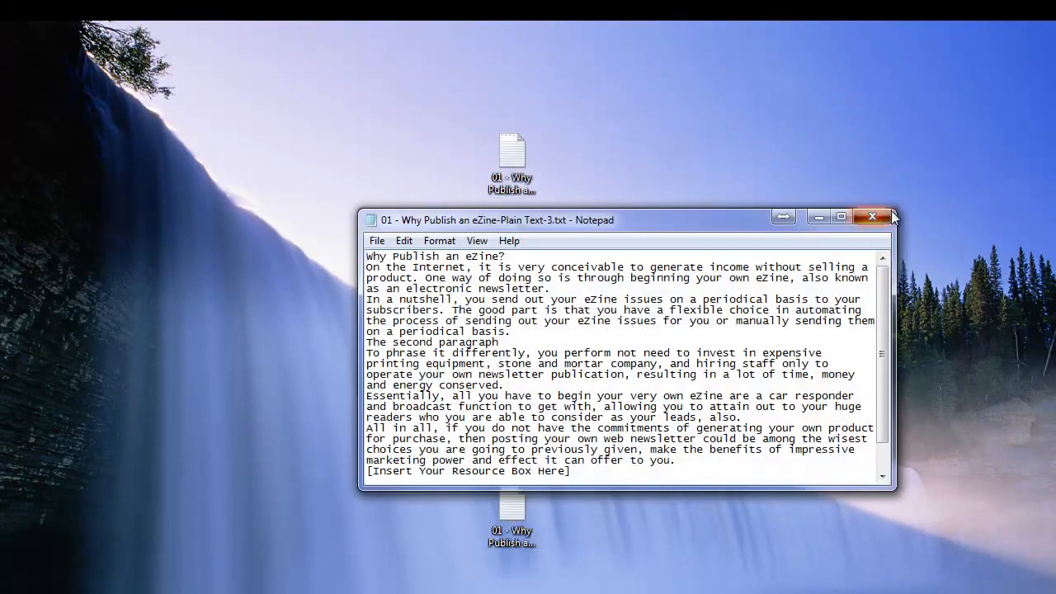
{"action": "left_click", "coordinate": [872, 217]}
{"action": "left_click_drag", "start_coordinate": [388, 64], "coordinate": [594, 585]}
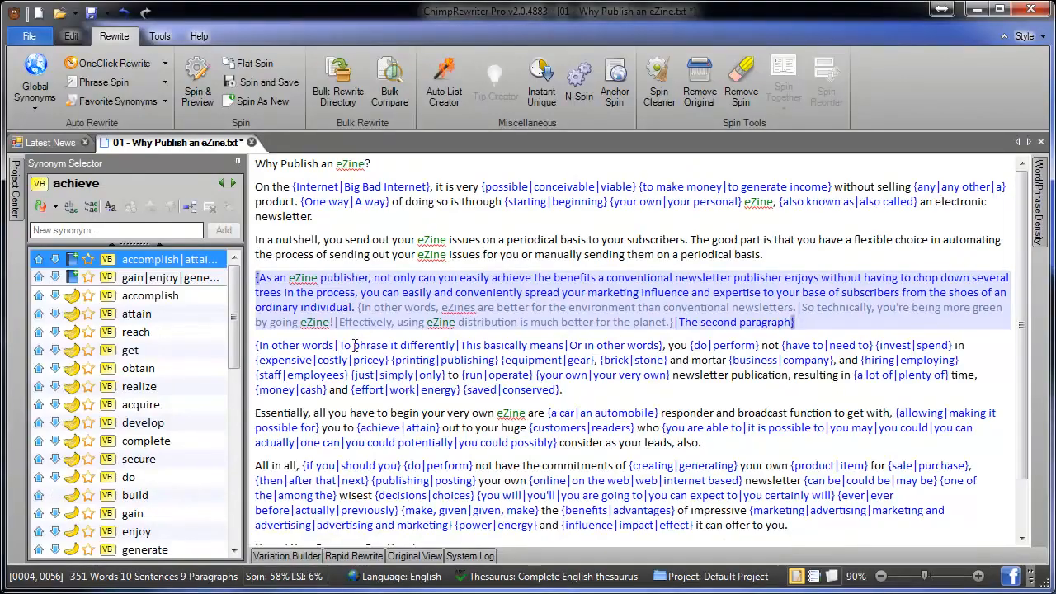
- View the Latest News page and return to the "01 - Why Publish an eZine.txt" article
{"action": "left_click", "coordinate": [355, 345]}
{"action": "left_click", "coordinate": [60, 143]}
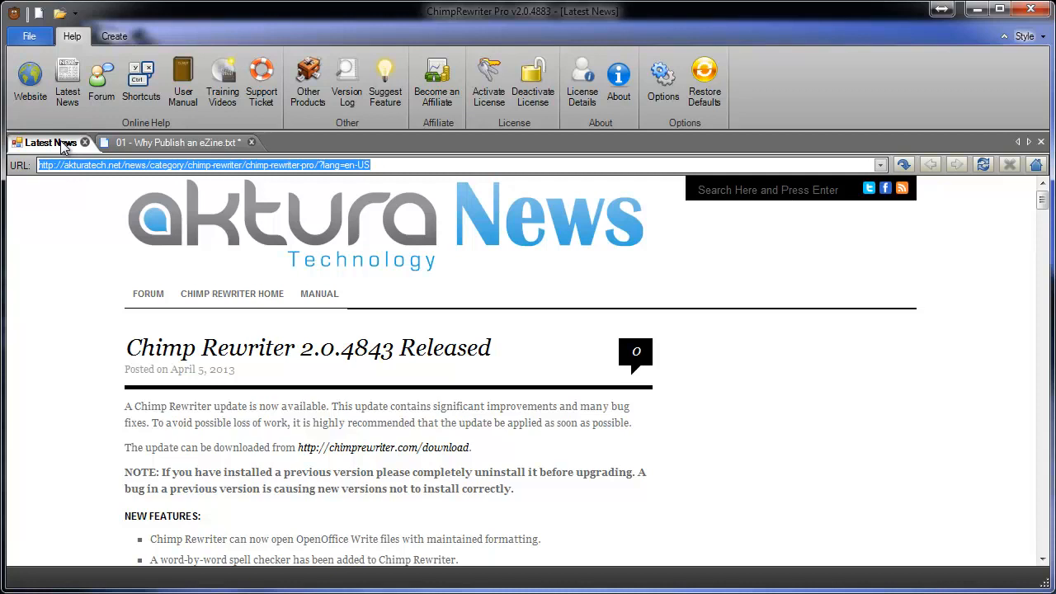
{"action": "left_click", "coordinate": [145, 142]}
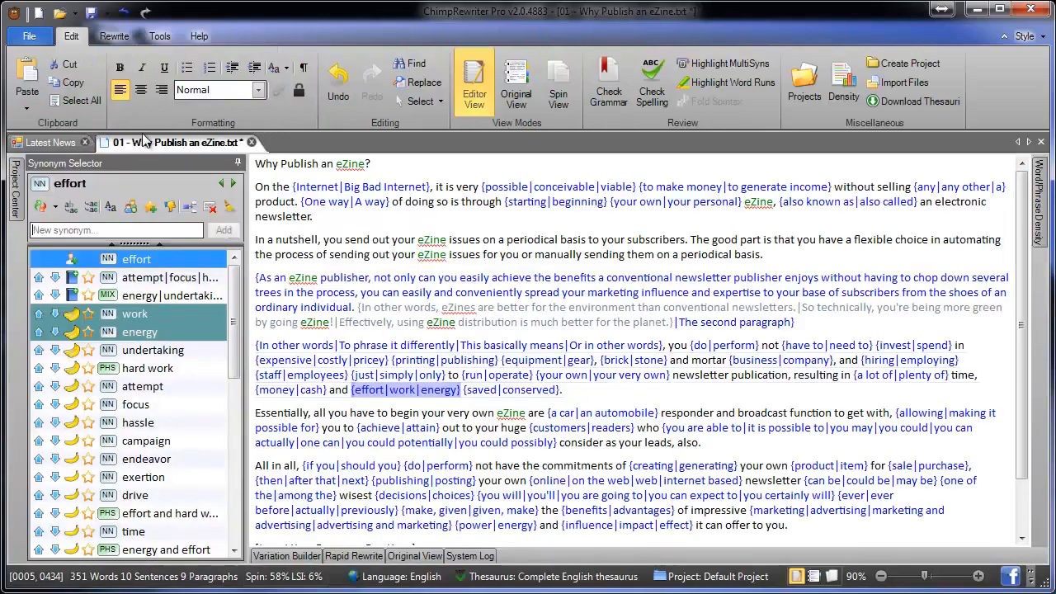